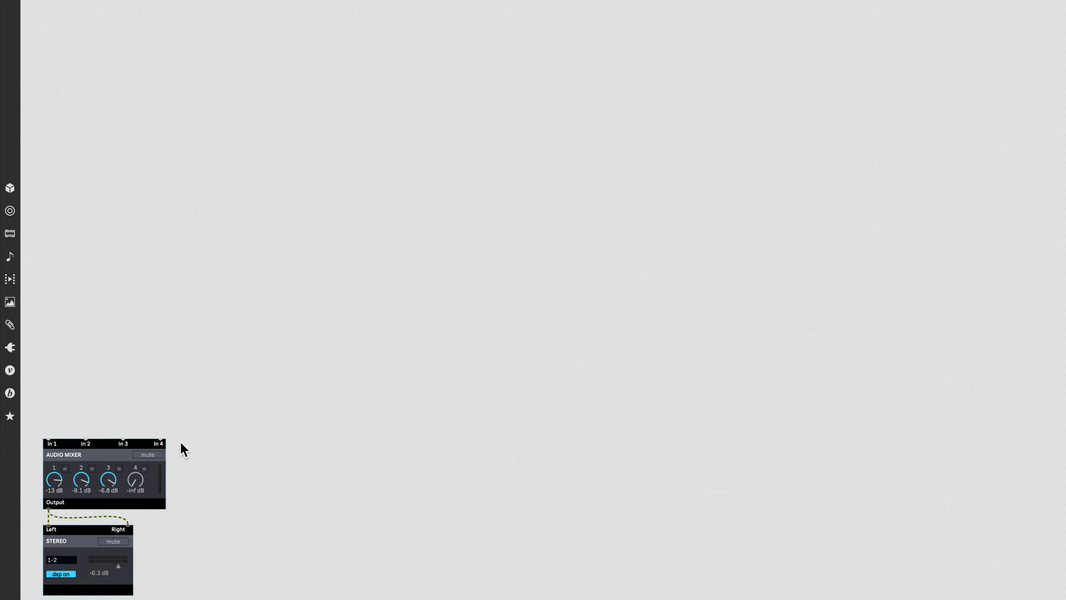
Step: Add a BEAP Oscillator module to the empty upper area of the patch, well above the audio mixer
click(10, 392)
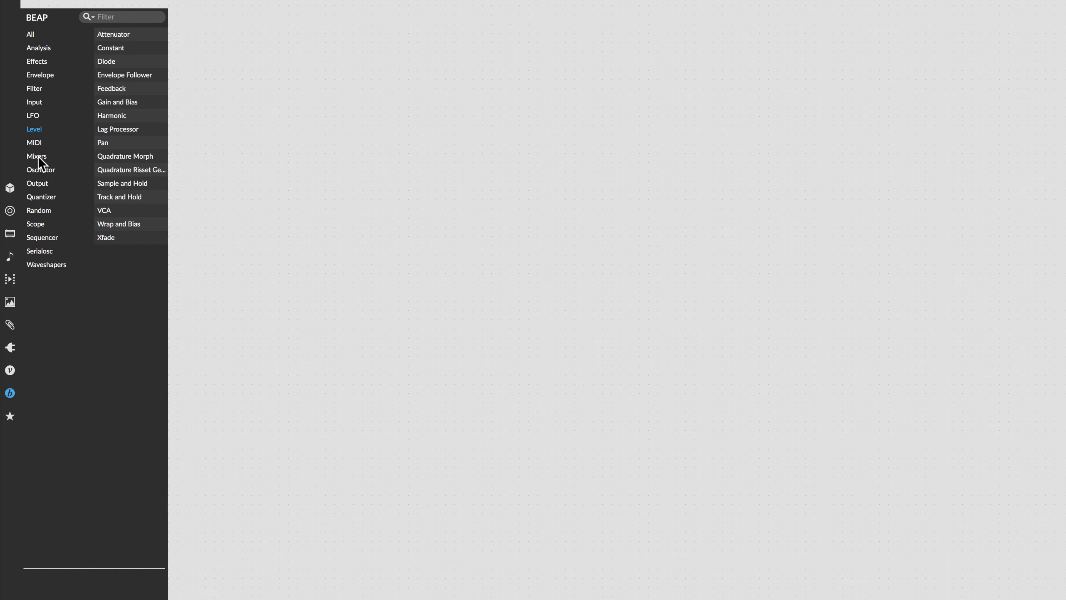
click(42, 170)
drag(152, 159, 96, 47)
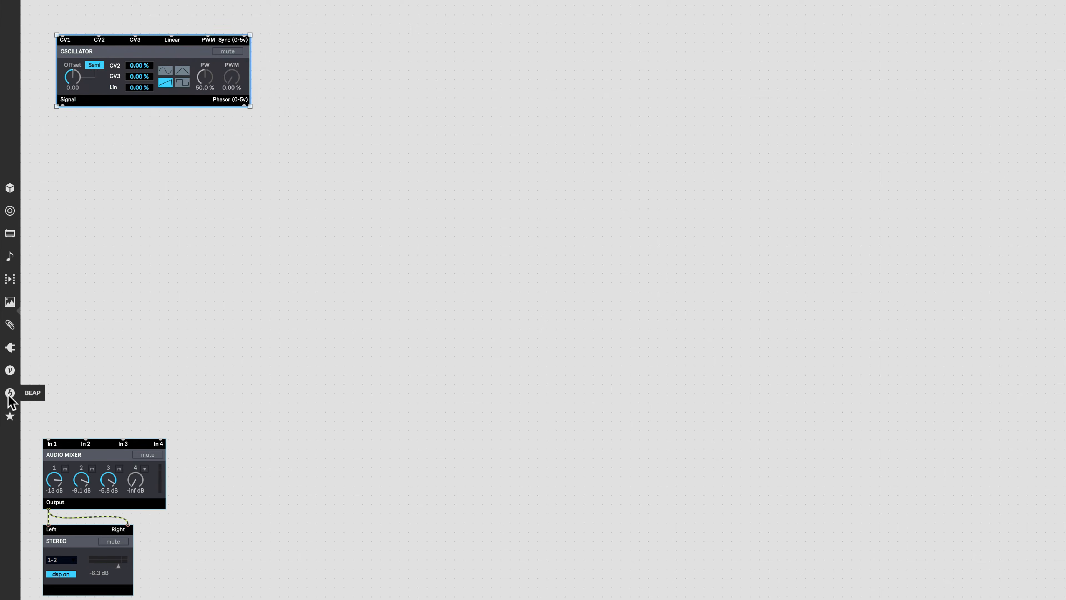
Step: Add a BEAP Ladder filter module directly below the Oscillator
click(9, 394)
click(38, 89)
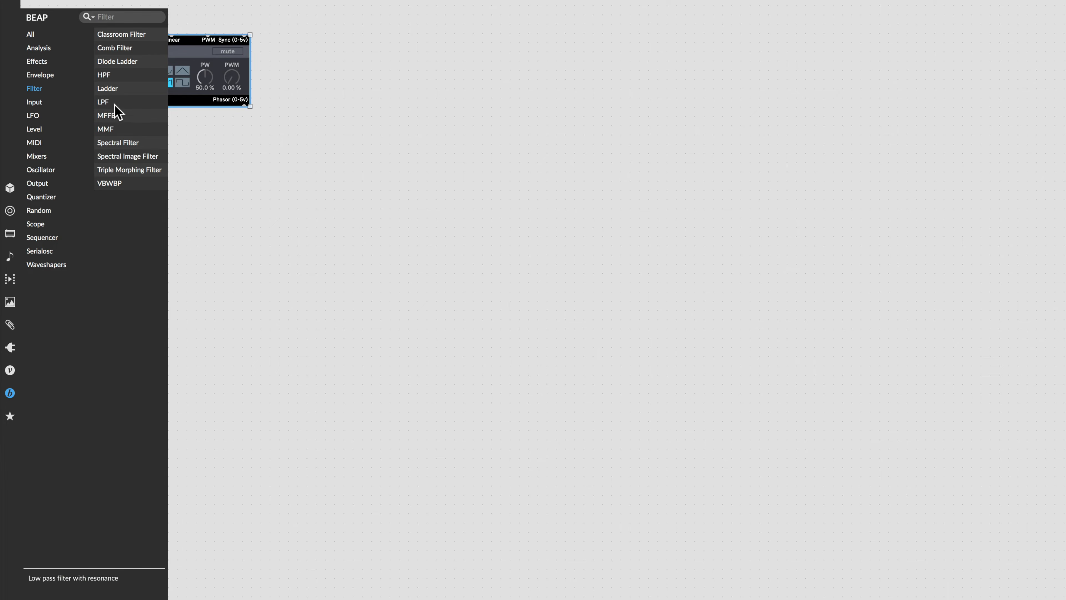
drag(109, 91, 84, 127)
click(86, 300)
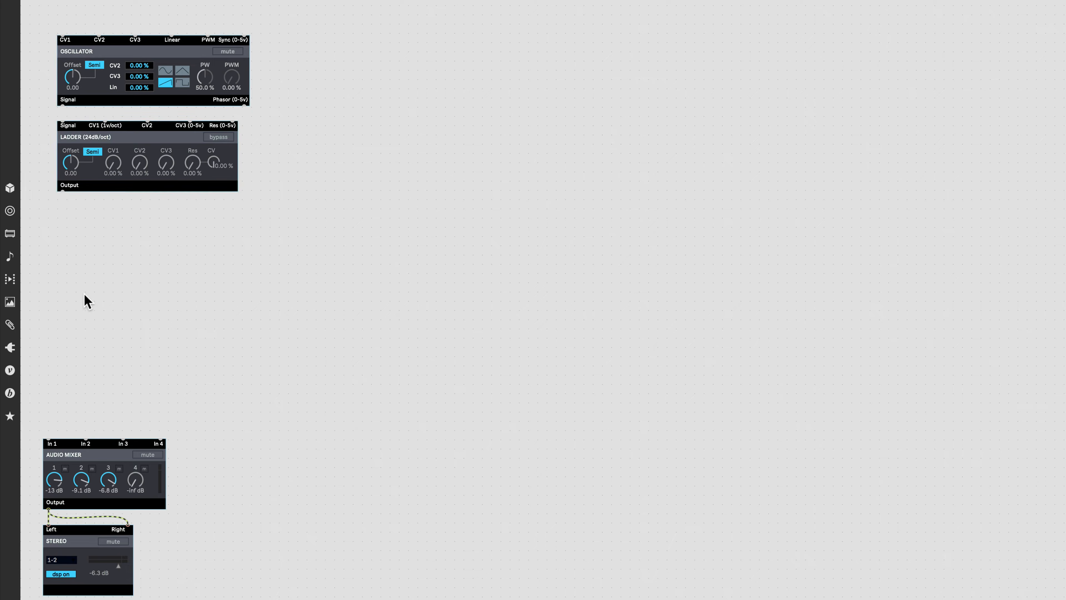
Step: Add a BEAP VCA level module directly below the Ladder filter
click(10, 393)
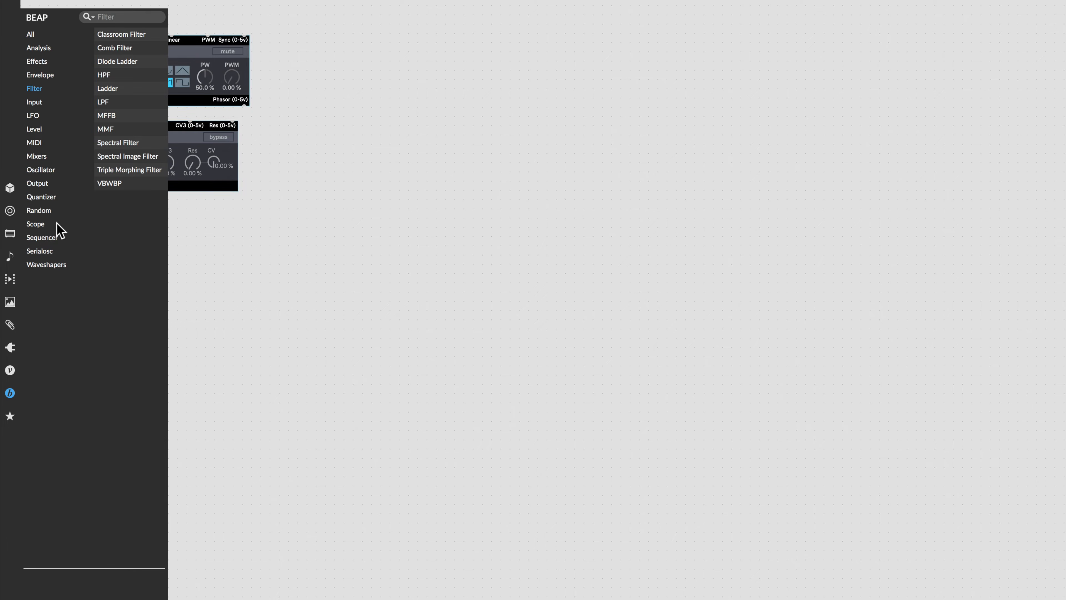
click(34, 129)
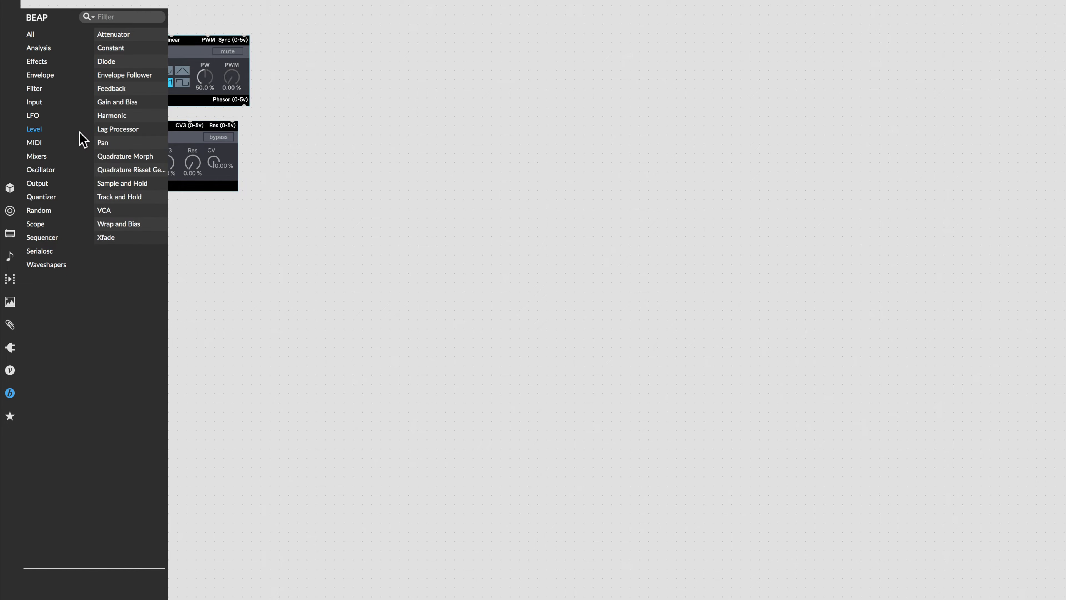
click(121, 215)
drag(122, 216, 83, 220)
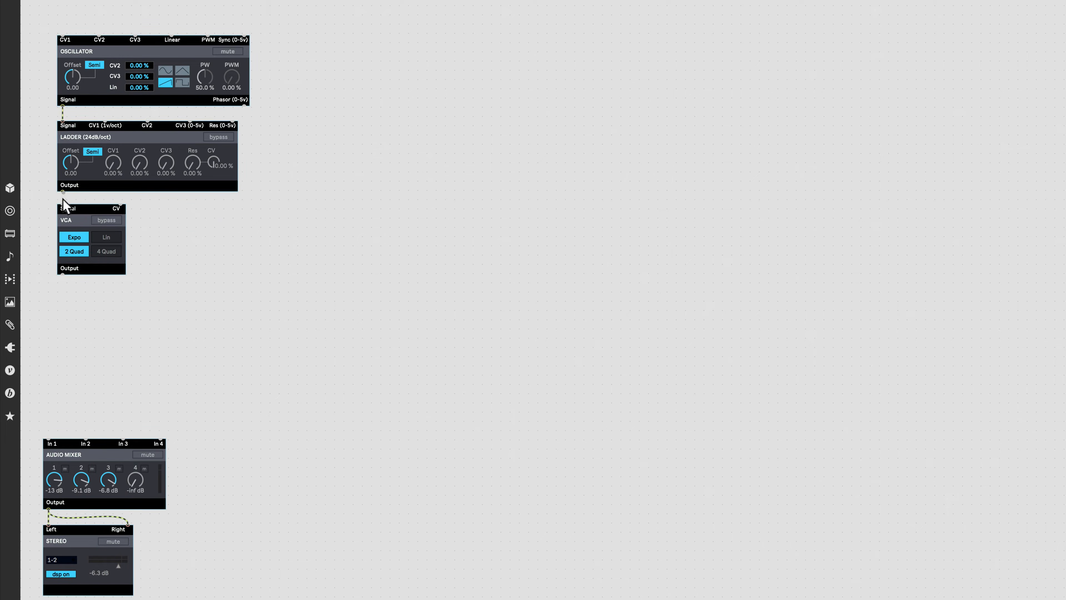
Step: Patch the Oscillator signal through the Ladder filter and the VCA into In 1 of the Audio Mixer
drag(62, 214, 72, 218)
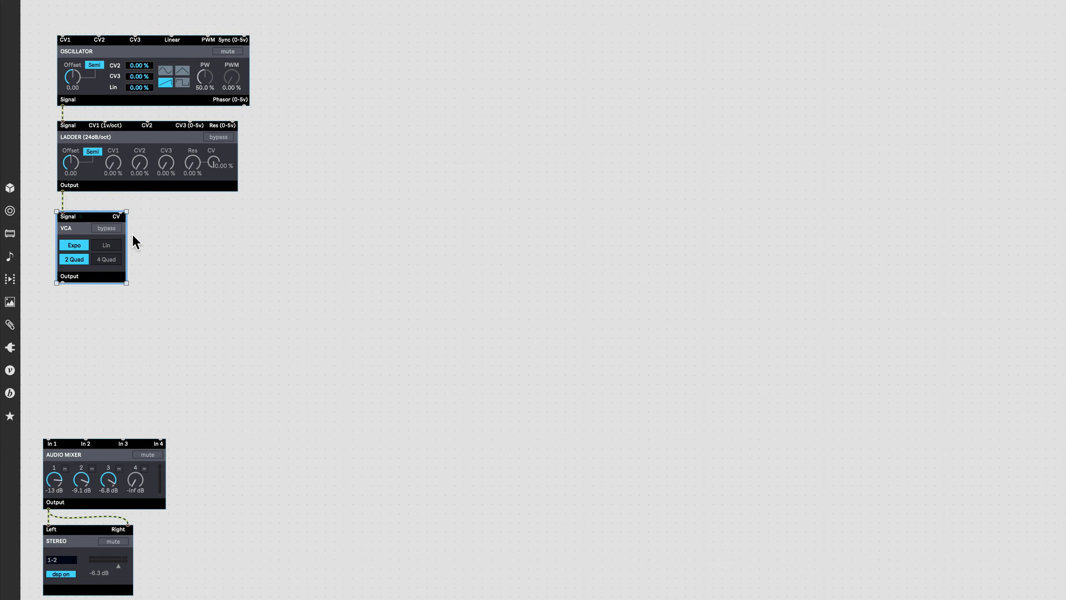
click(137, 234)
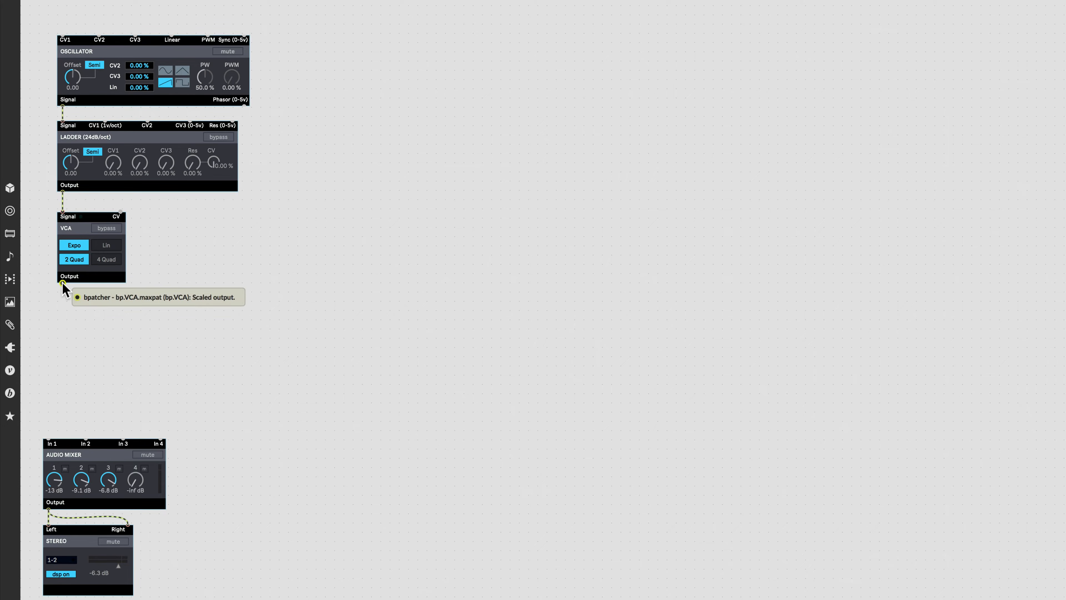
drag(63, 283, 48, 439)
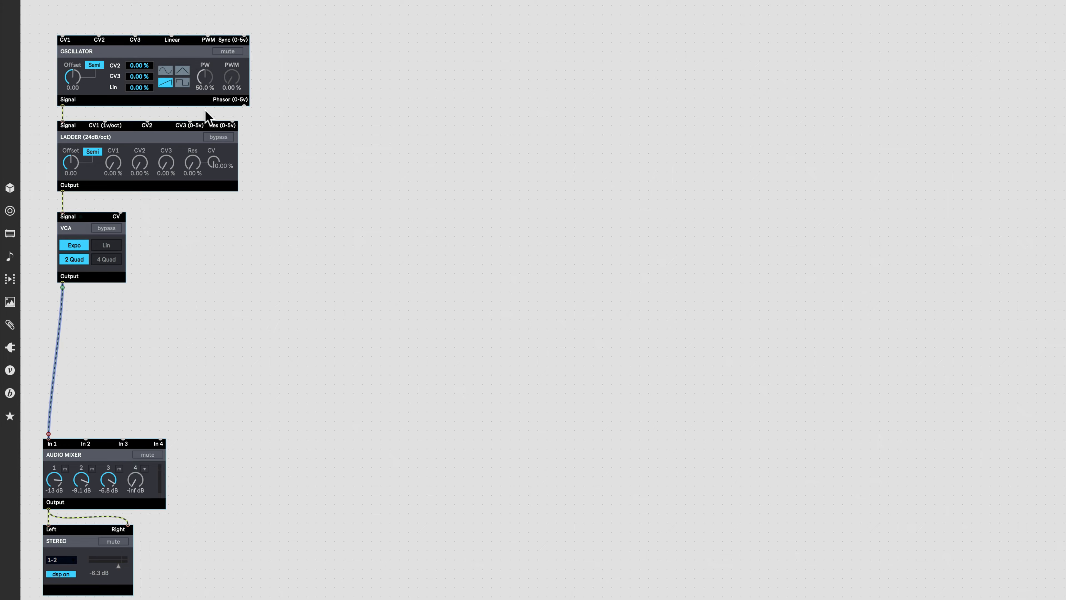
click(389, 239)
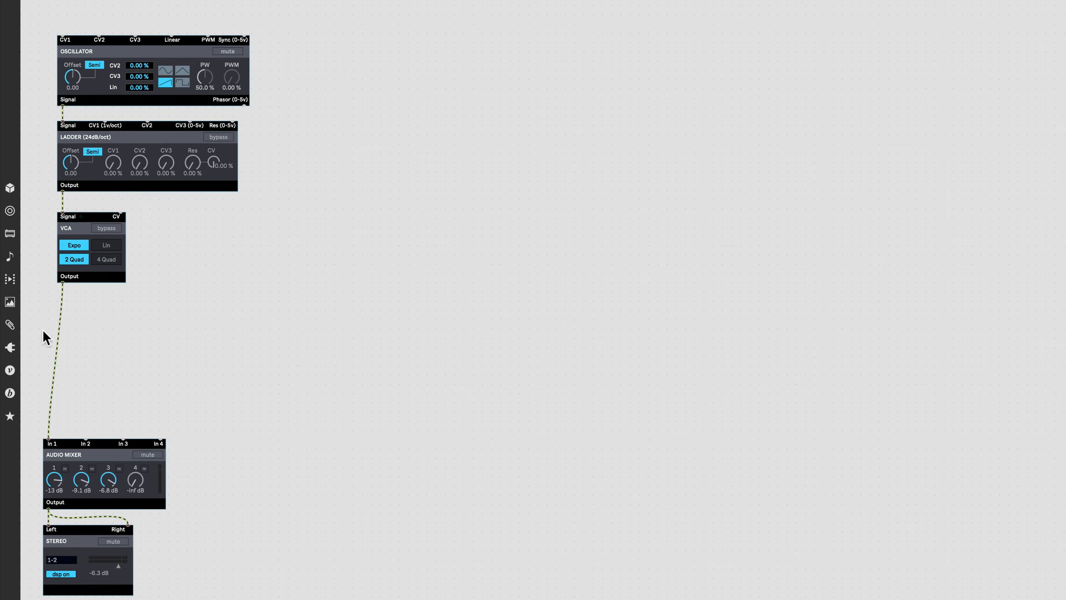
Step: Add a BEAP Sample and Hold module well away from the oscillator chain, with a Noise module above it
click(10, 393)
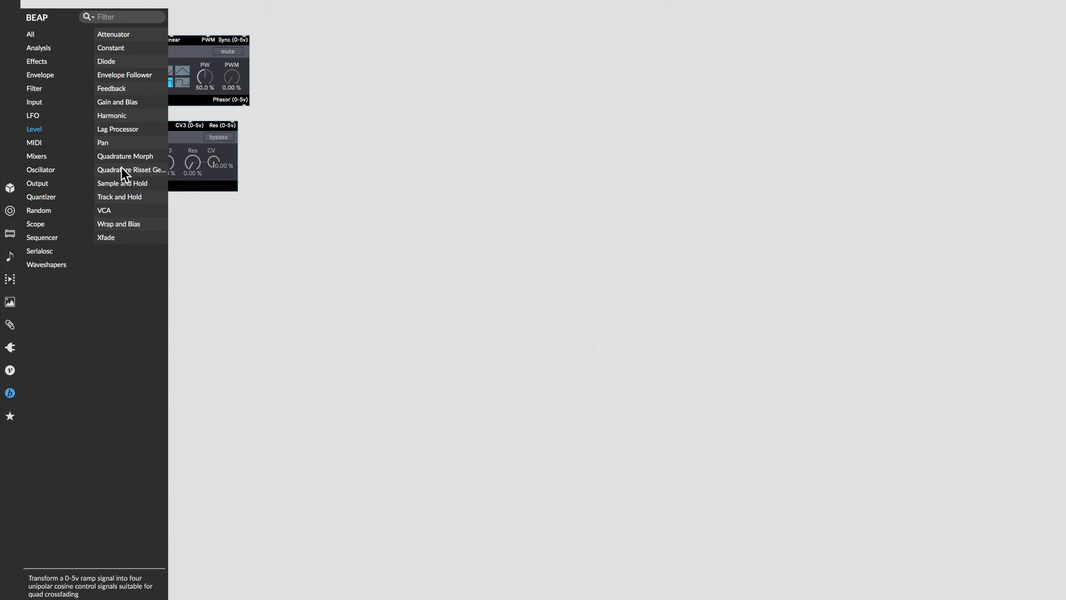
drag(119, 183, 569, 108)
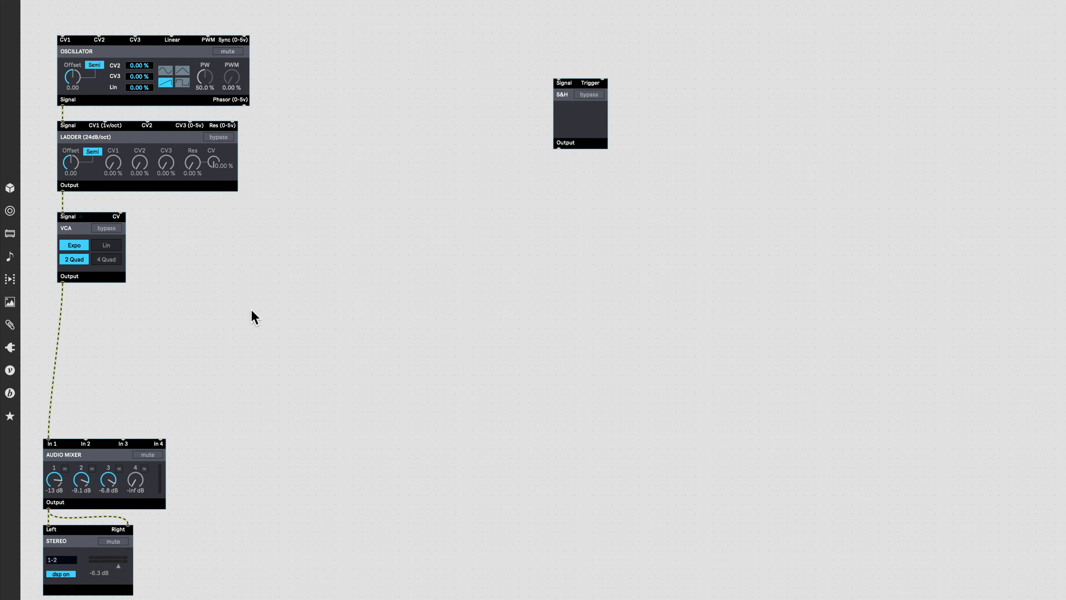
click(10, 393)
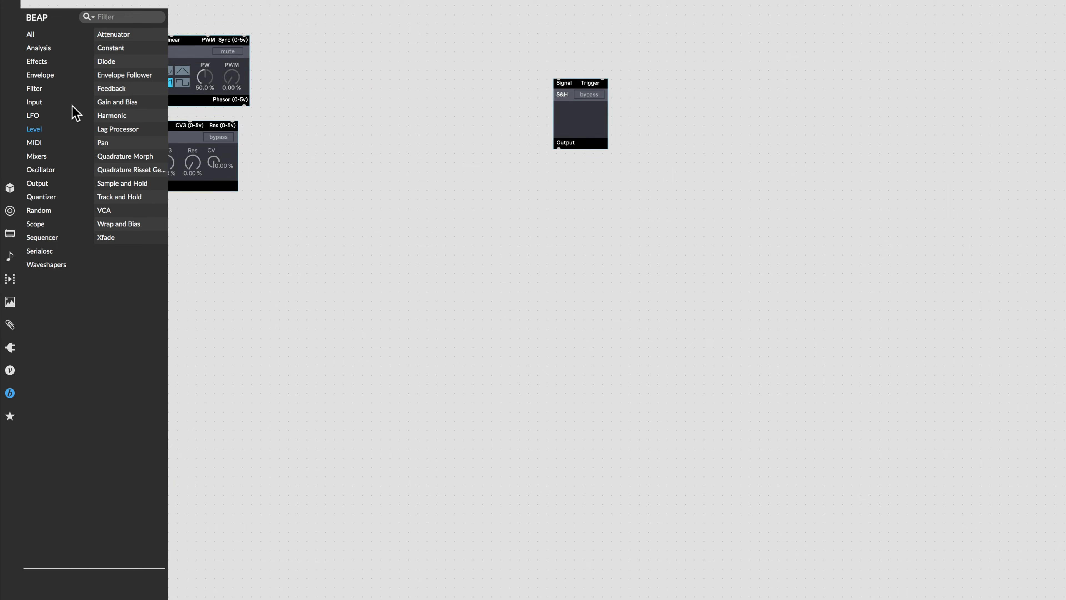
click(43, 209)
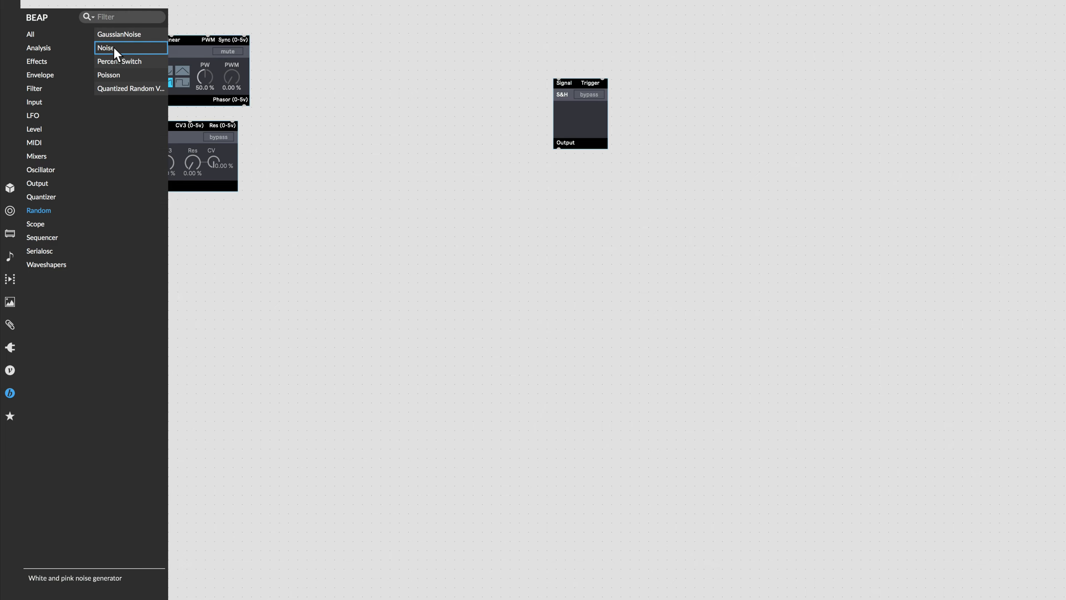
drag(114, 47, 567, 11)
Step: Align the Sample and Hold under the Noise module and connect the noise output to its Signal input
drag(577, 88, 570, 111)
drag(553, 74, 563, 111)
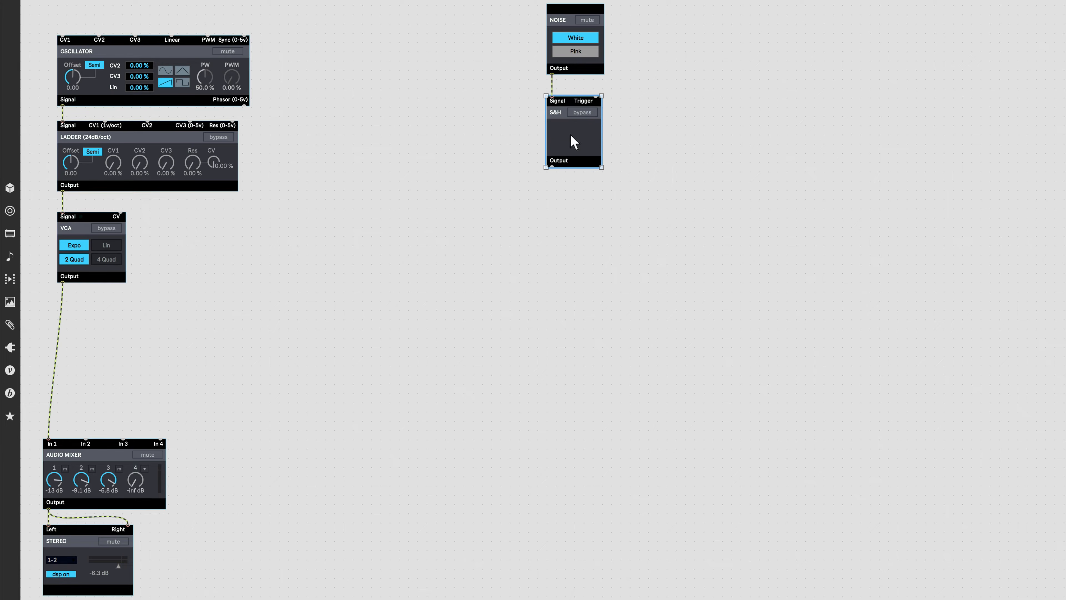
click(559, 209)
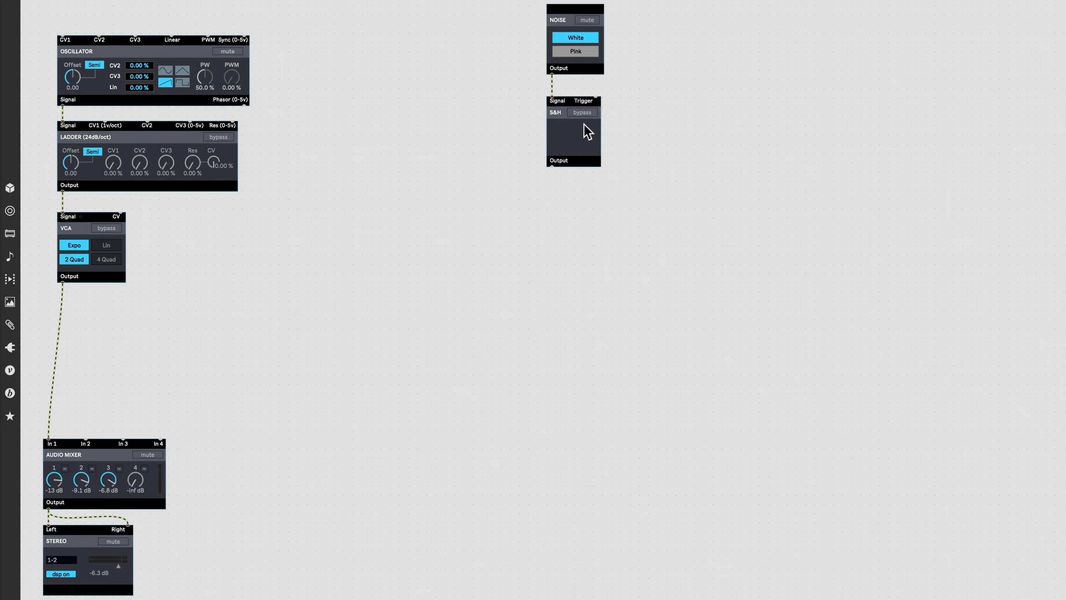
Step: Add a BEAP Metonomic Pulse sequencer module beside the Noise module
click(9, 394)
click(38, 210)
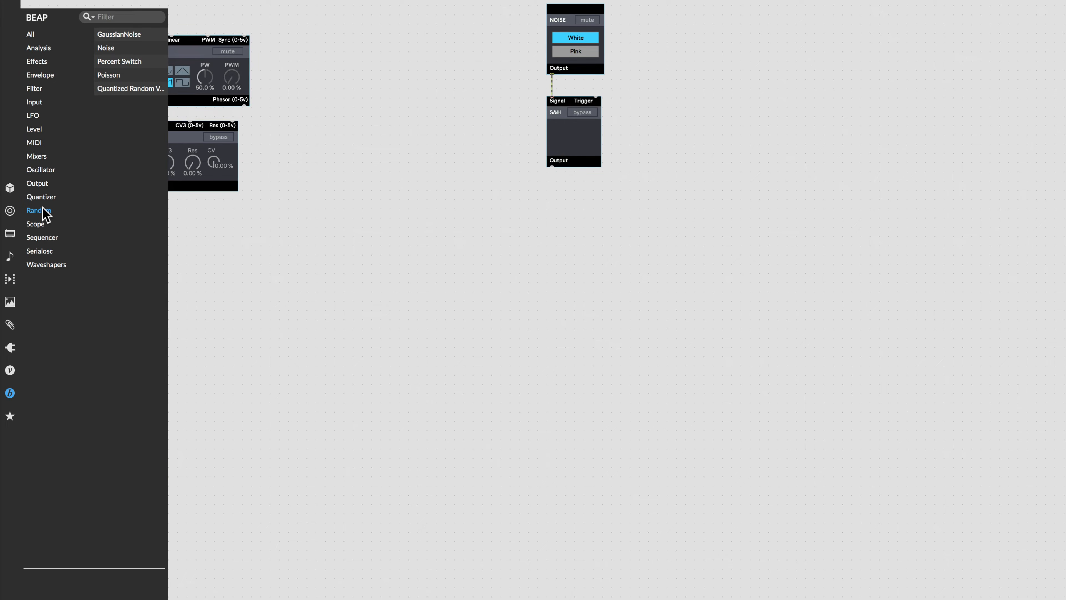
click(41, 239)
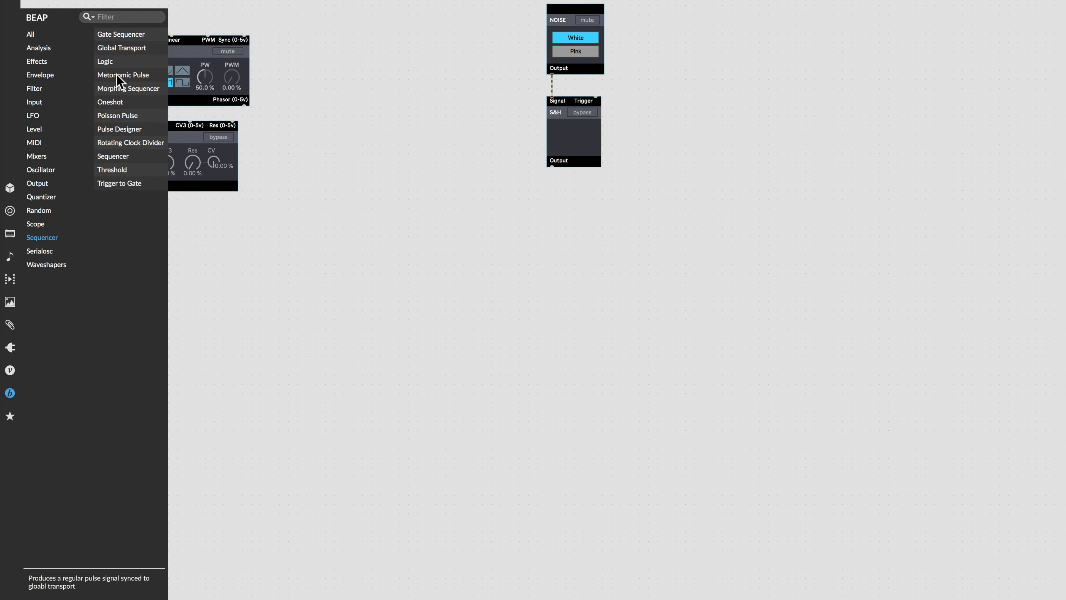
drag(121, 86, 722, 18)
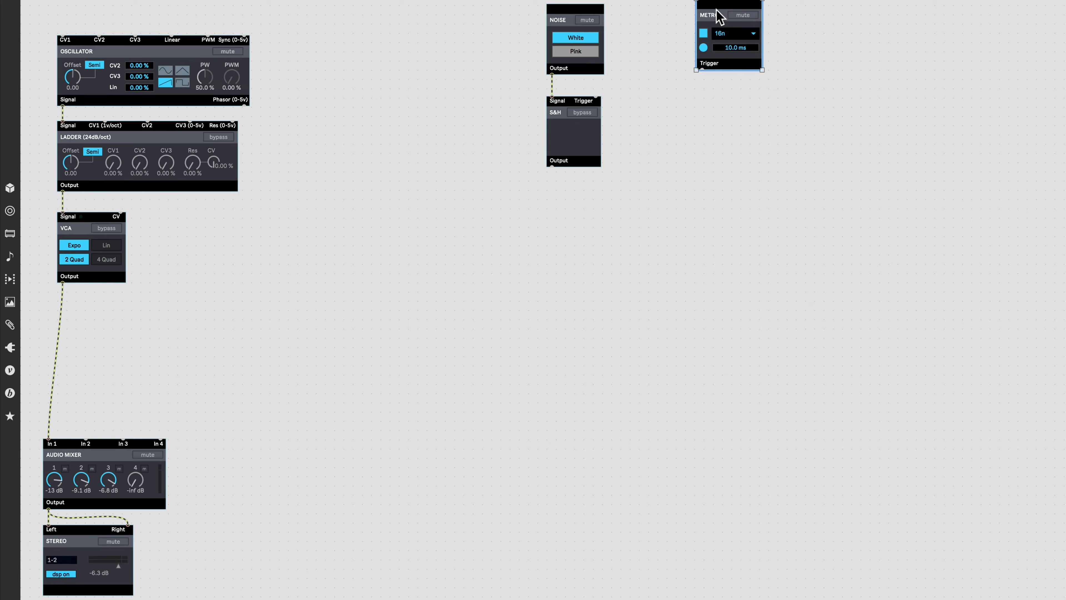
Step: Connect the Metro's Trigger output to the Sample and Hold's Trigger input and set its pulse time to 57.2 ms
drag(726, 67, 597, 94)
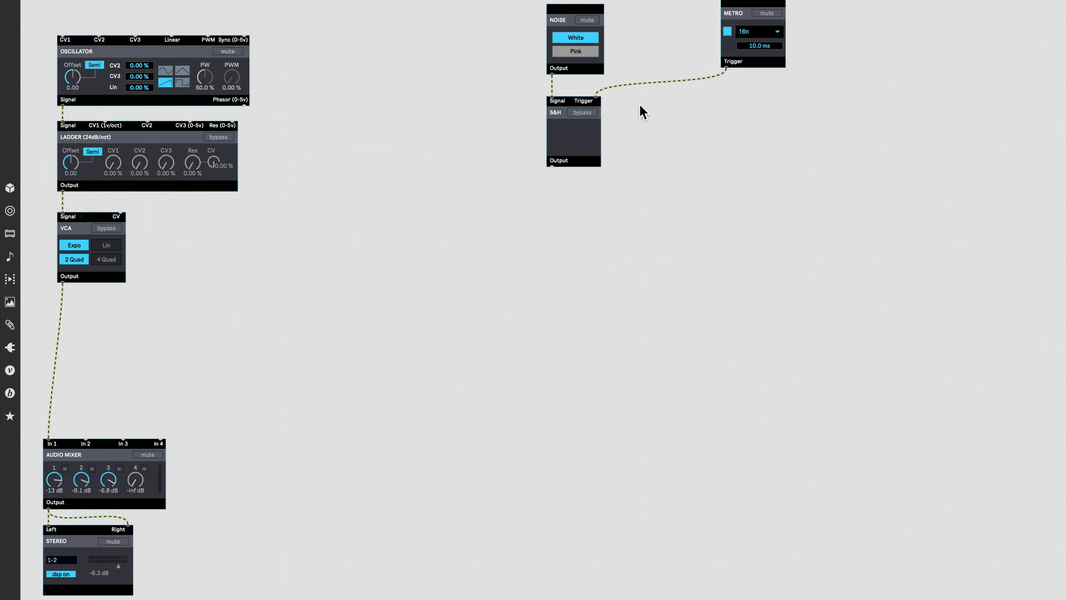
key(super+e)
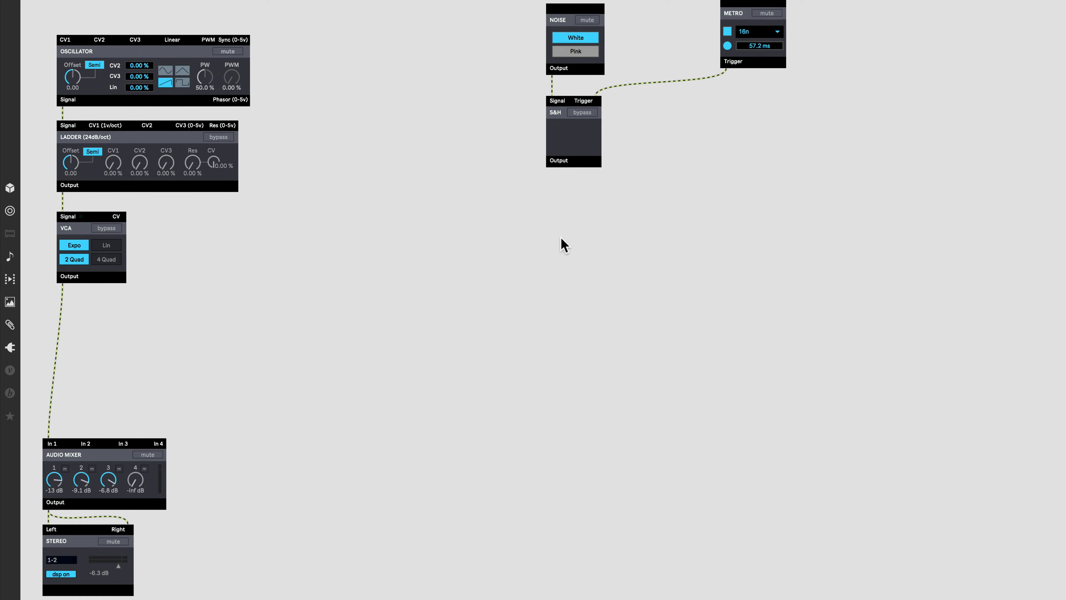
key(super+e)
Step: Add a BEAP Volt Meter below the Sample and Hold and connect the Sample and Hold output to its Signal input
click(10, 392)
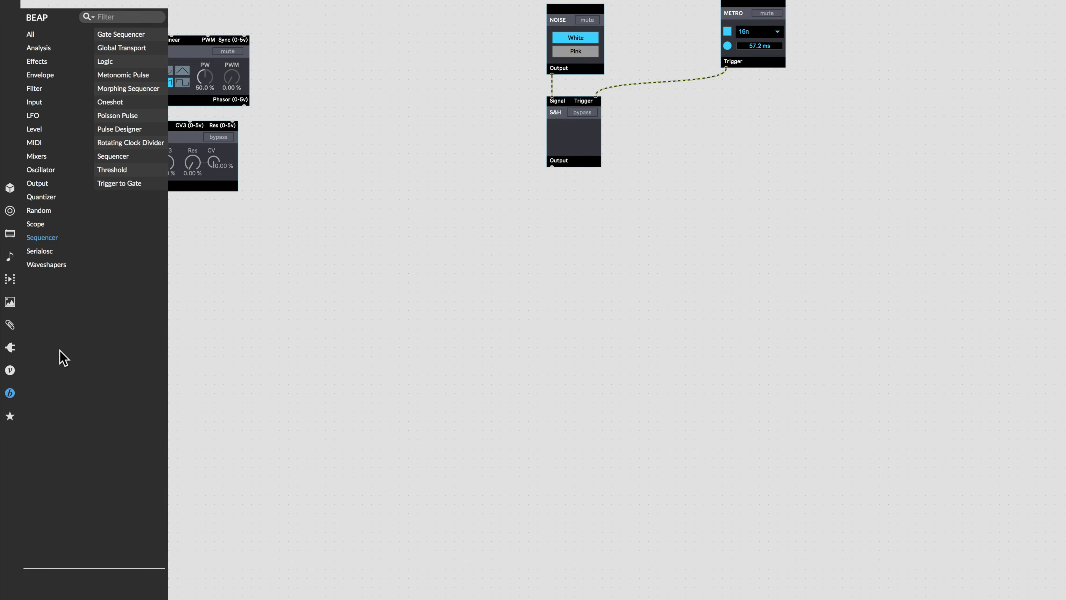
click(39, 223)
drag(118, 142, 638, 233)
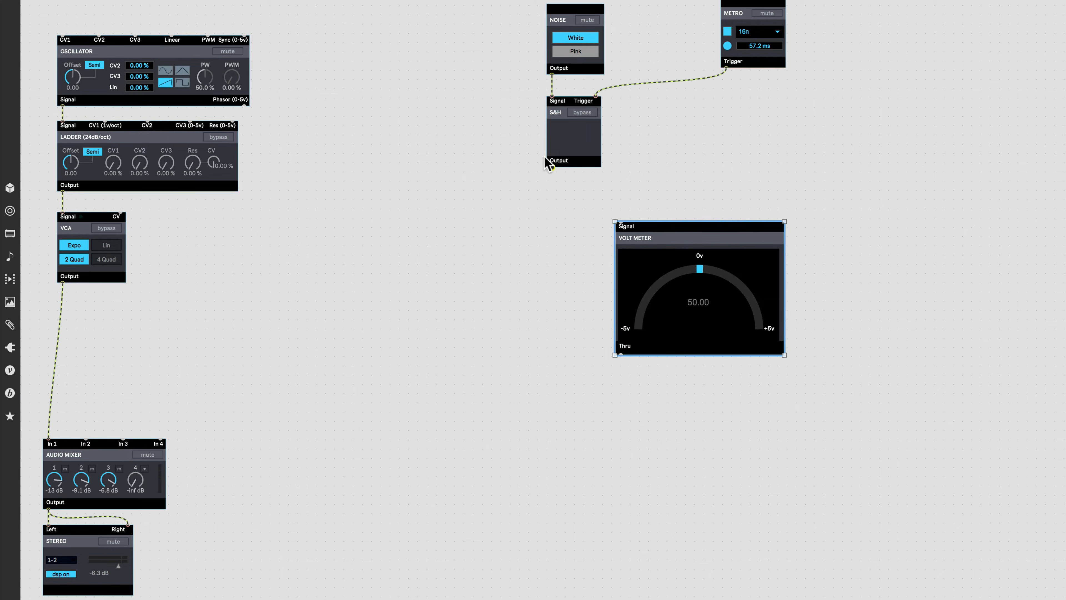
drag(551, 167, 619, 218)
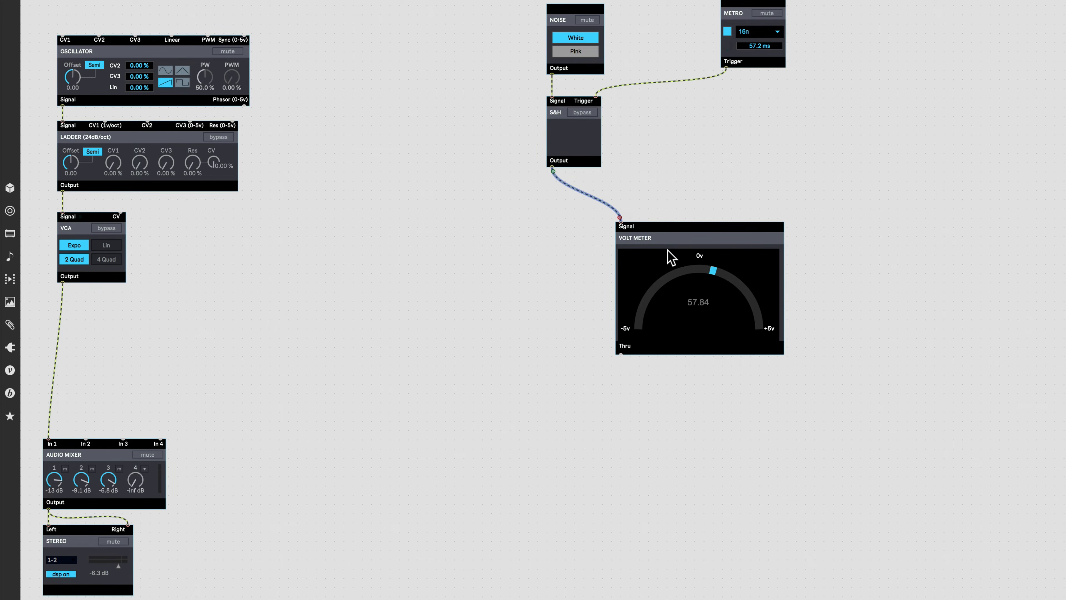
drag(664, 241, 676, 237)
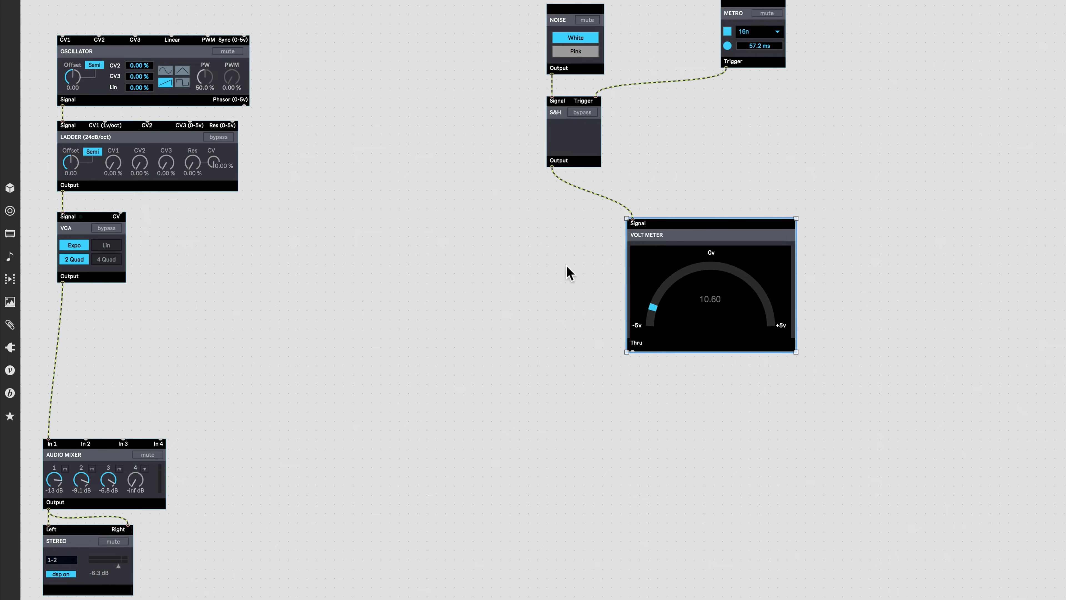
Step: Add a BEAP Gain and Bias module and insert it into the connection between the Sample and Hold and the Volt Meter
click(10, 392)
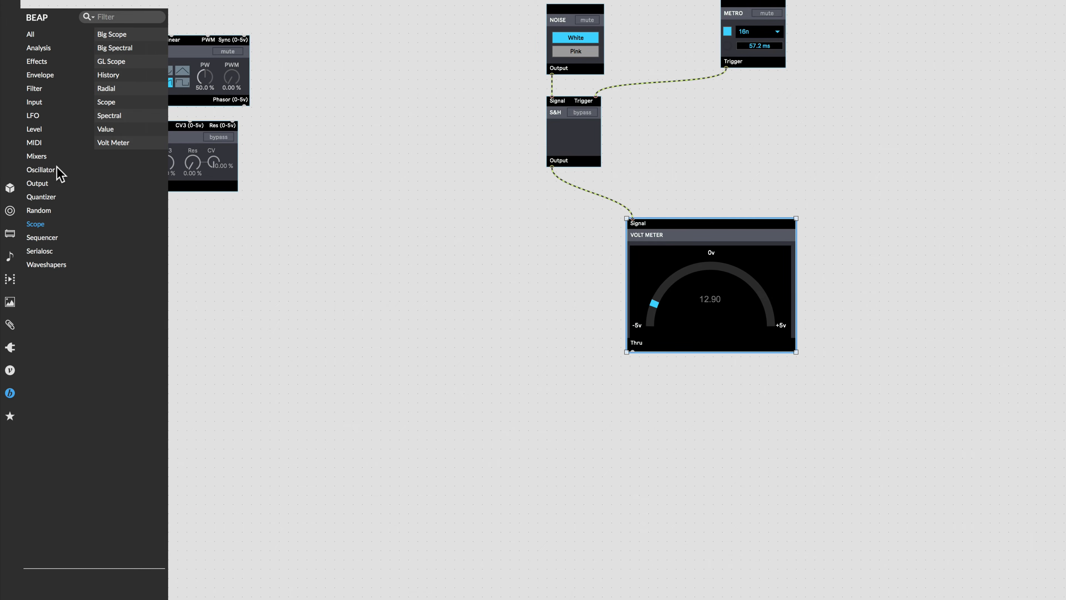
click(40, 130)
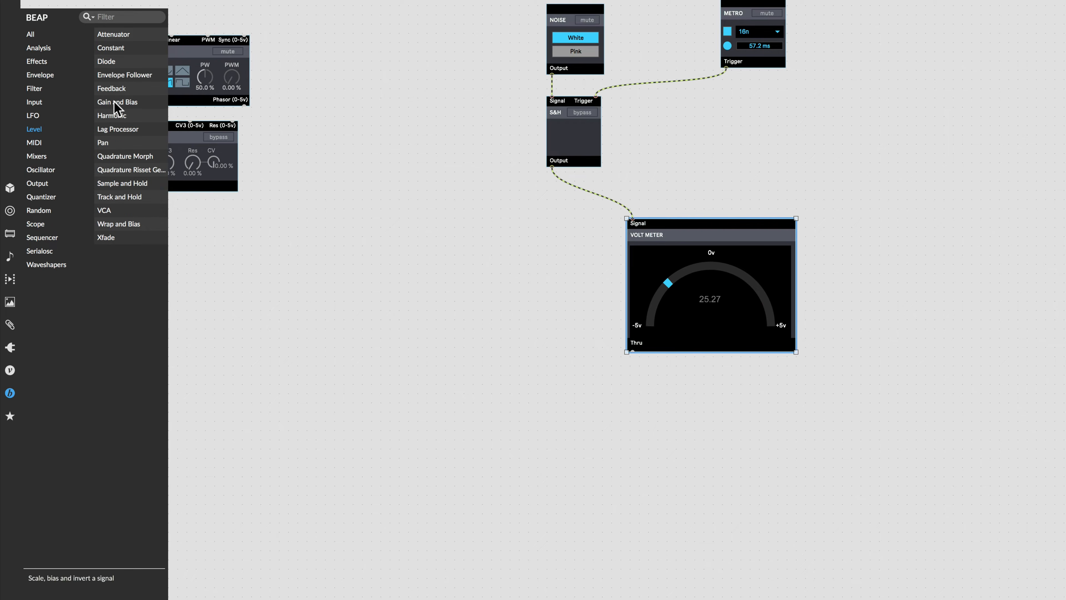
drag(118, 108, 523, 198)
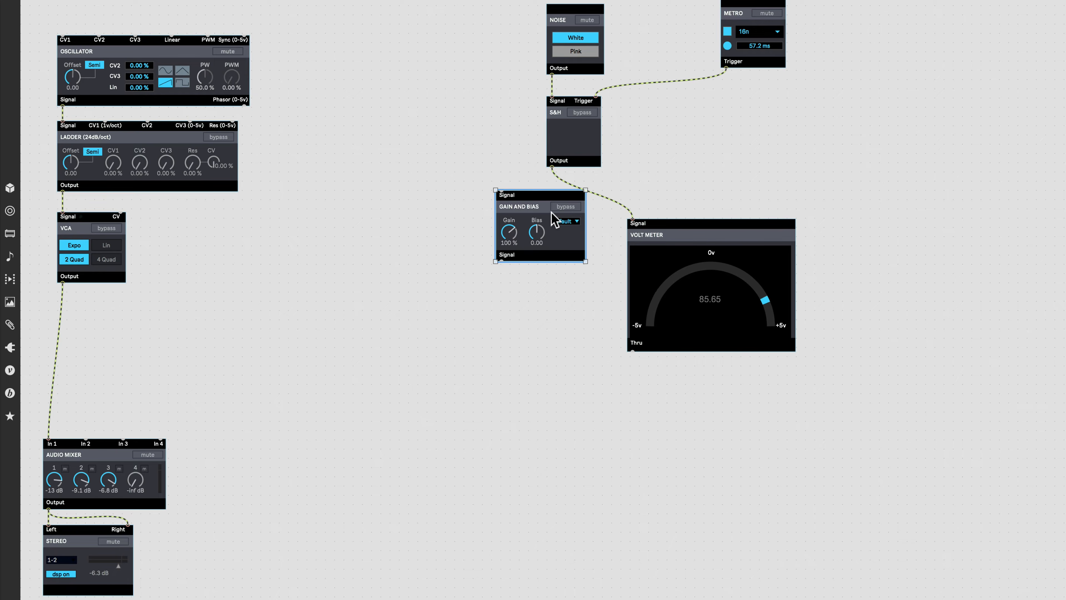
drag(525, 202, 579, 191)
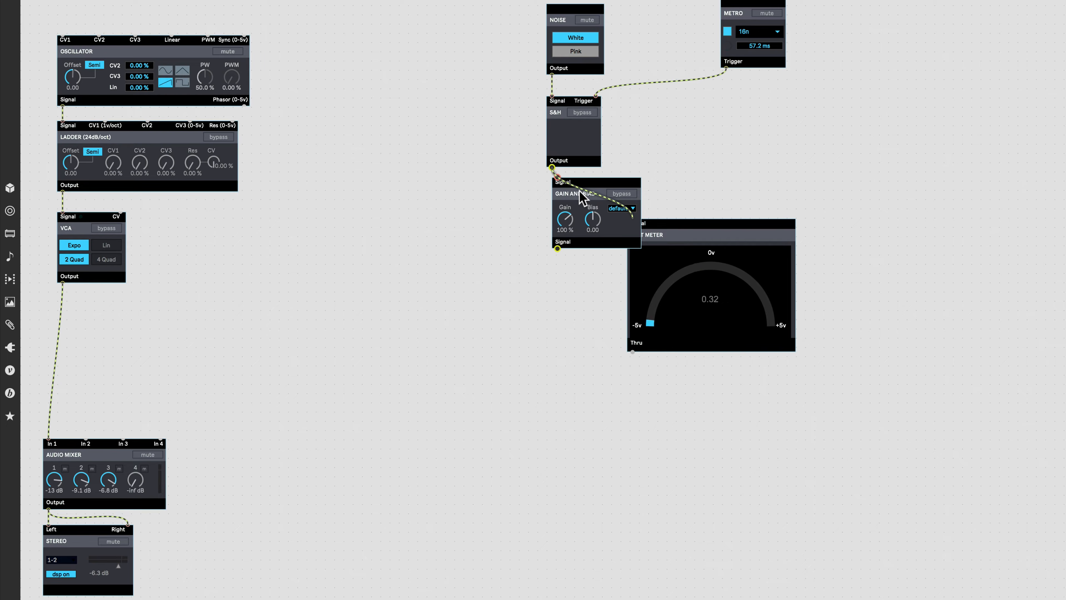
drag(579, 190, 578, 190)
Step: Place the Volt Meter below the Gain and Bias module and align both in a column under the Sample and Hold
drag(668, 257, 588, 305)
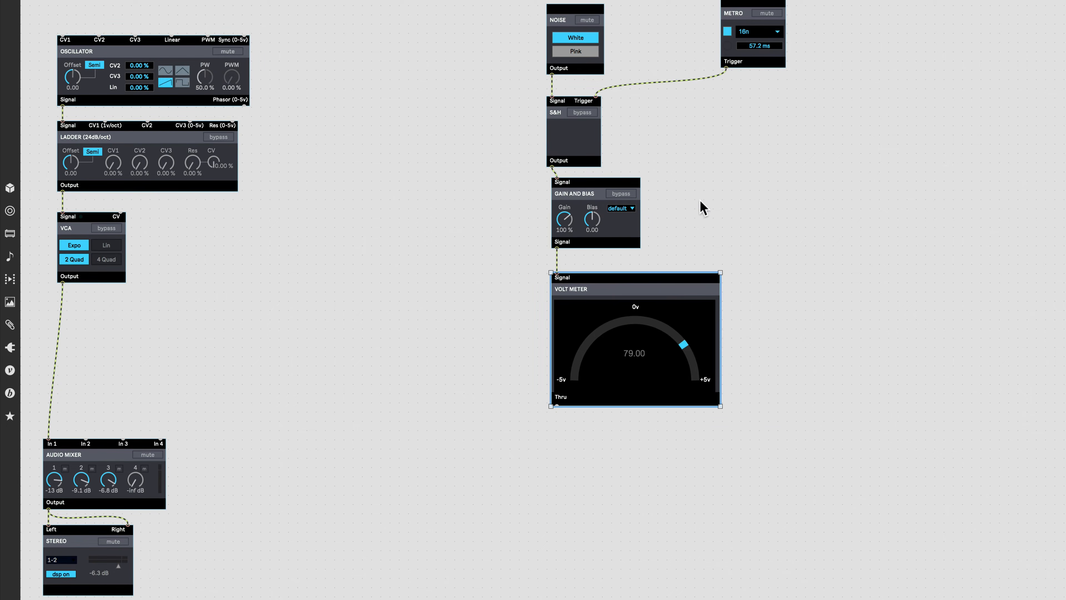
drag(703, 201, 579, 309)
drag(609, 297, 607, 315)
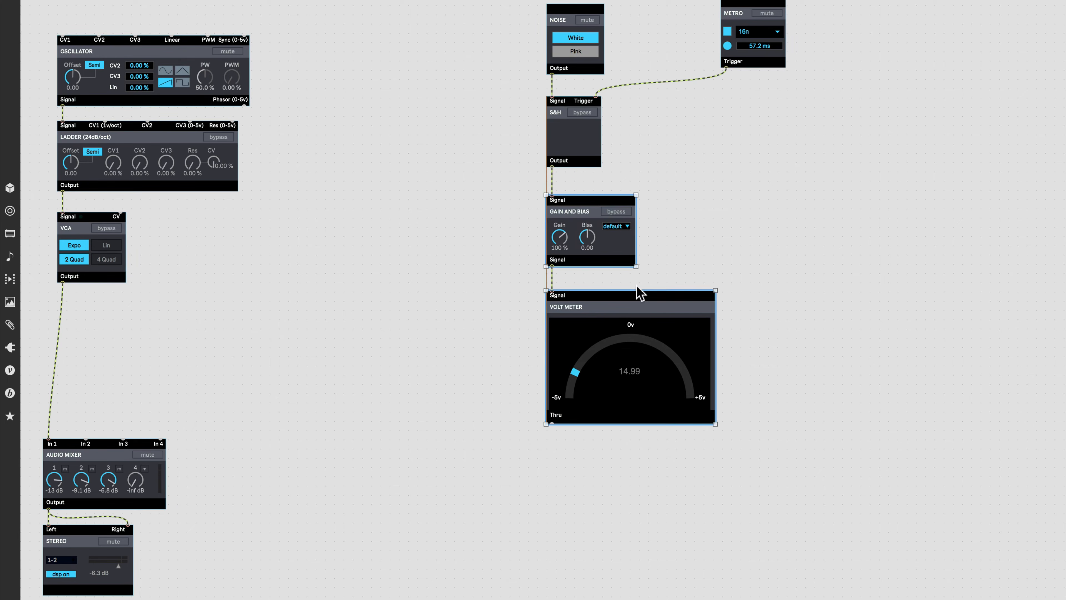
click(575, 246)
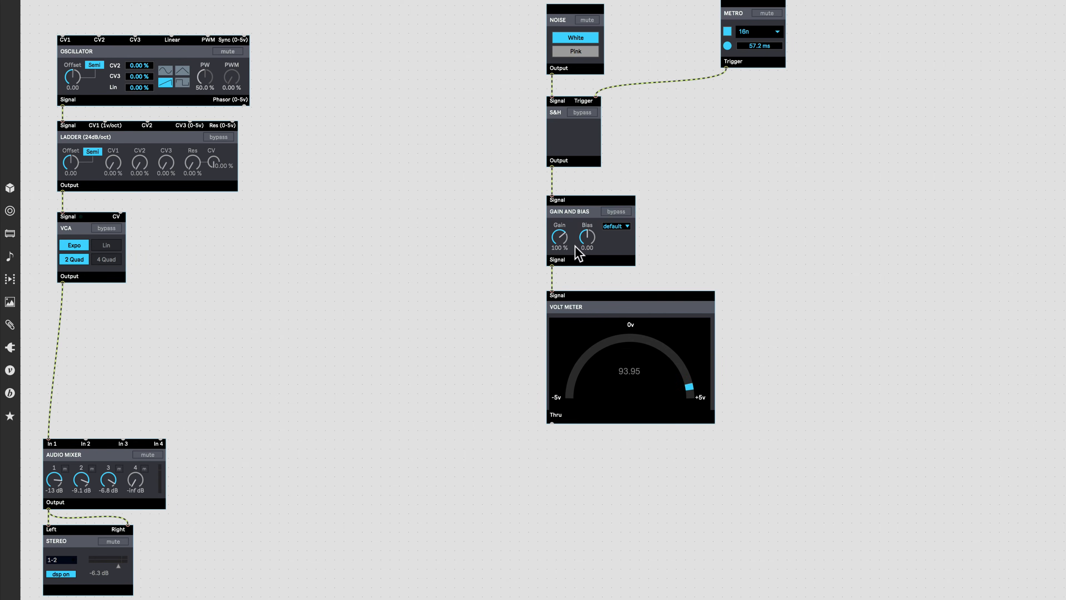
Step: Lock the patch, set the Gain and Bias module's gain to 10%, and unlock the patch again
key(super+e)
click(562, 234)
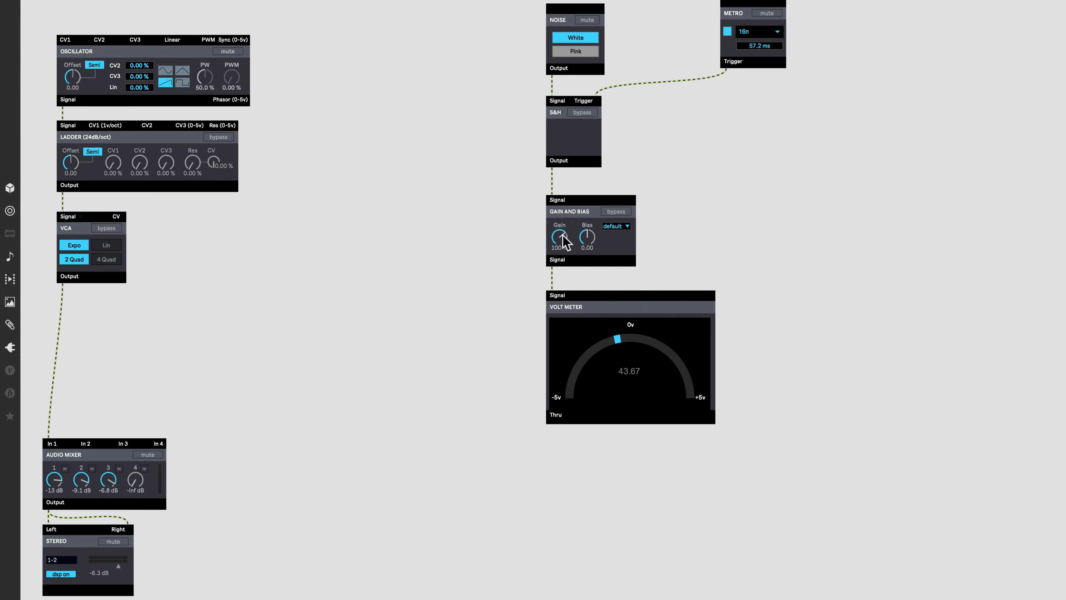
click(562, 234)
text(10)
key(Return)
key(super+e)
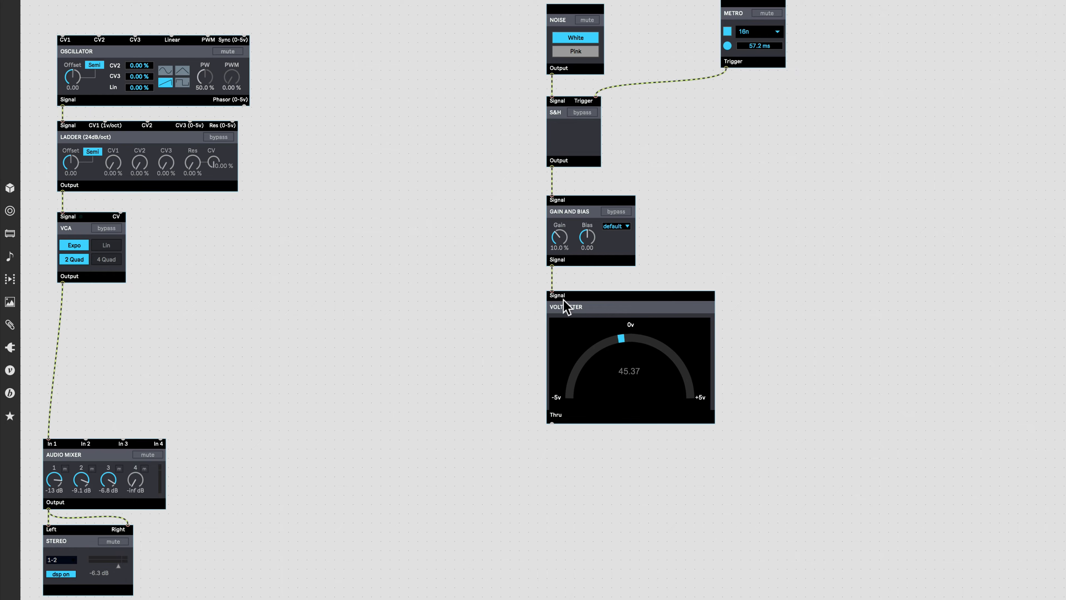
Step: Move the Volt Meter aside, add a BEAP Quantizer below Gain and Bias, and wire it from that module's output to the Oscillator's CV1
drag(564, 306, 783, 274)
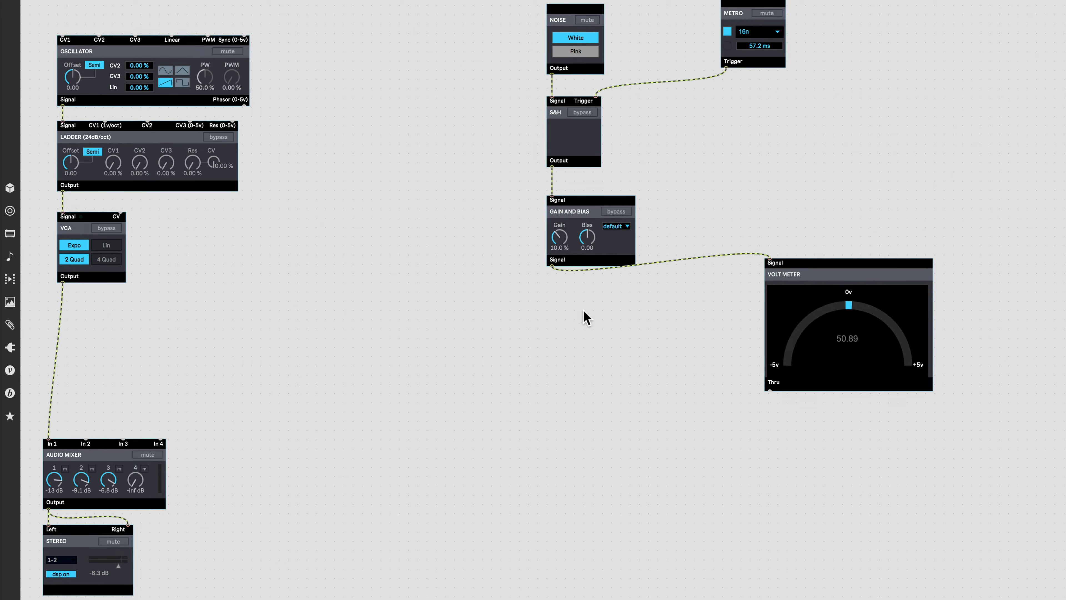
click(10, 394)
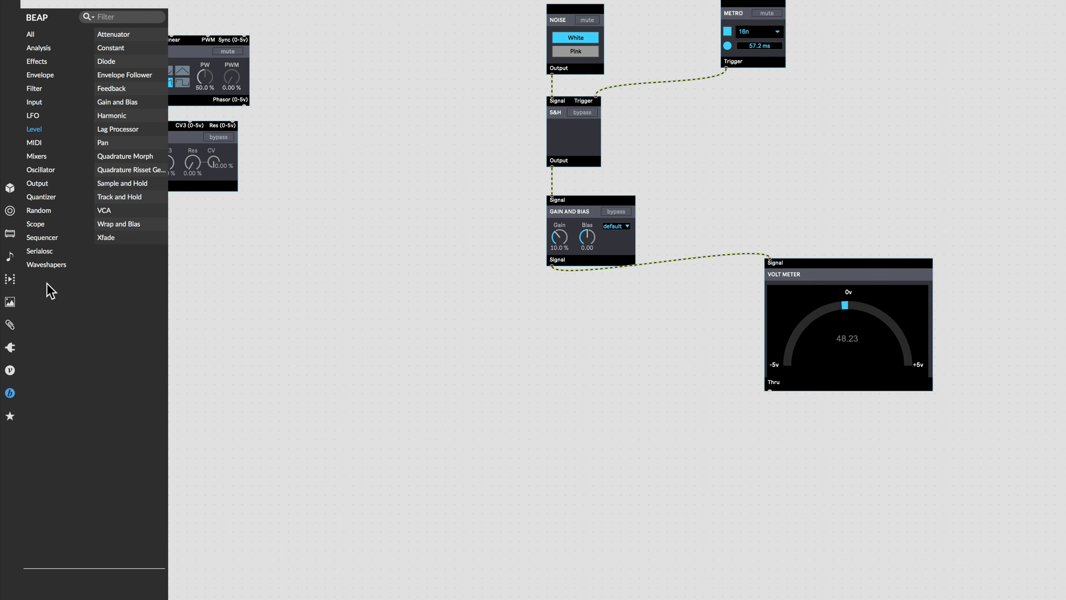
click(42, 196)
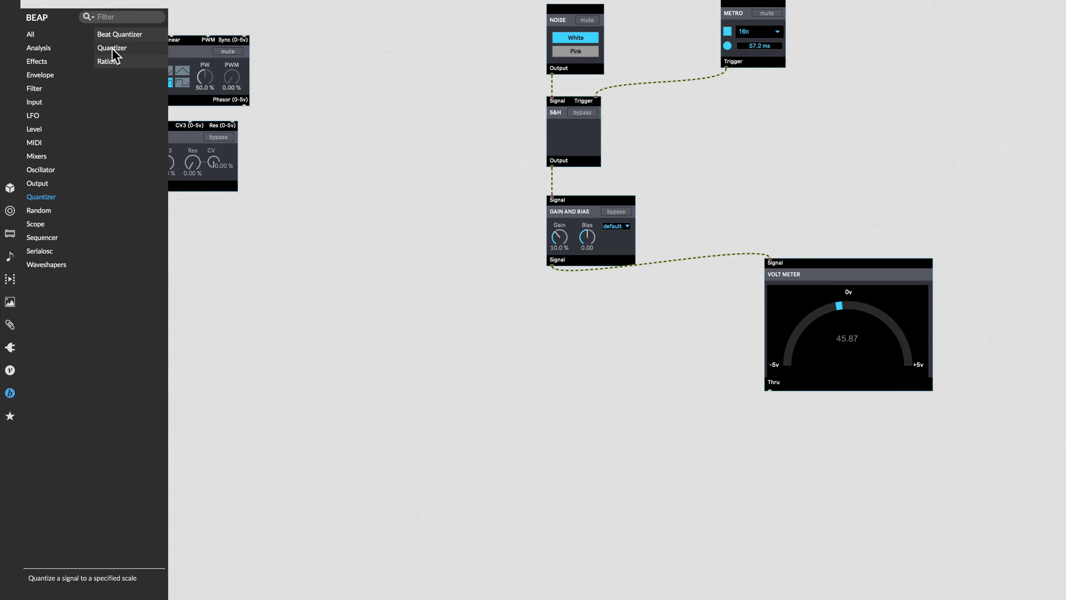
drag(111, 49, 564, 309)
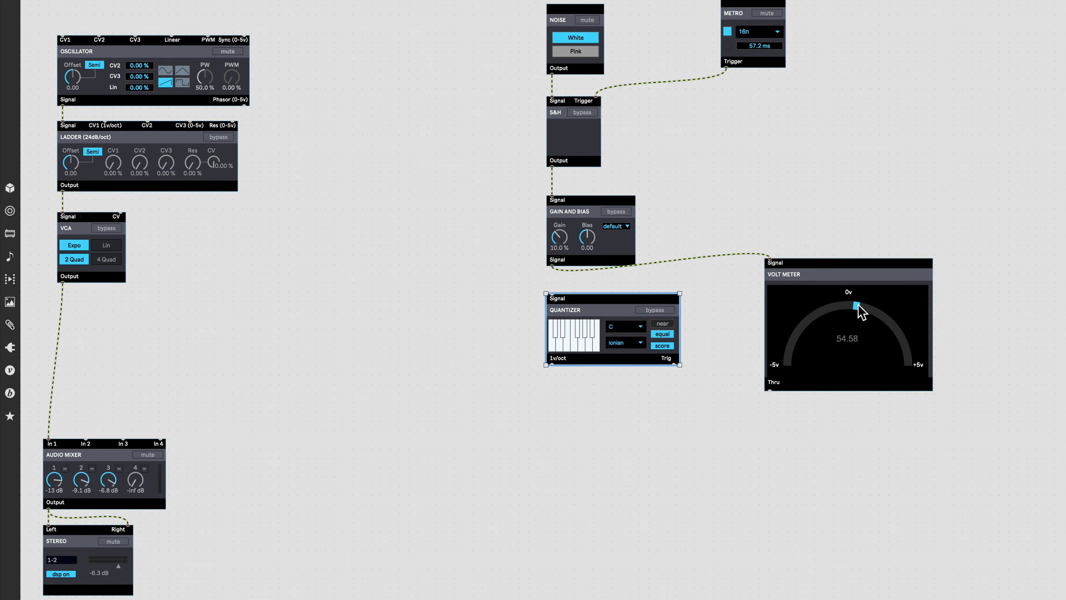
drag(552, 267, 557, 291)
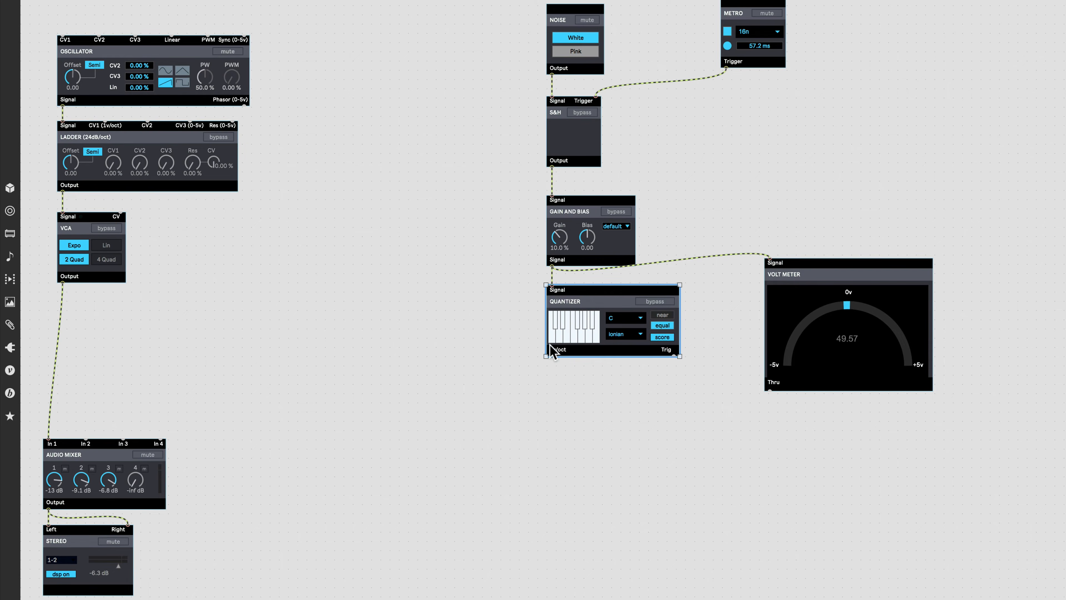
drag(551, 357, 65, 33)
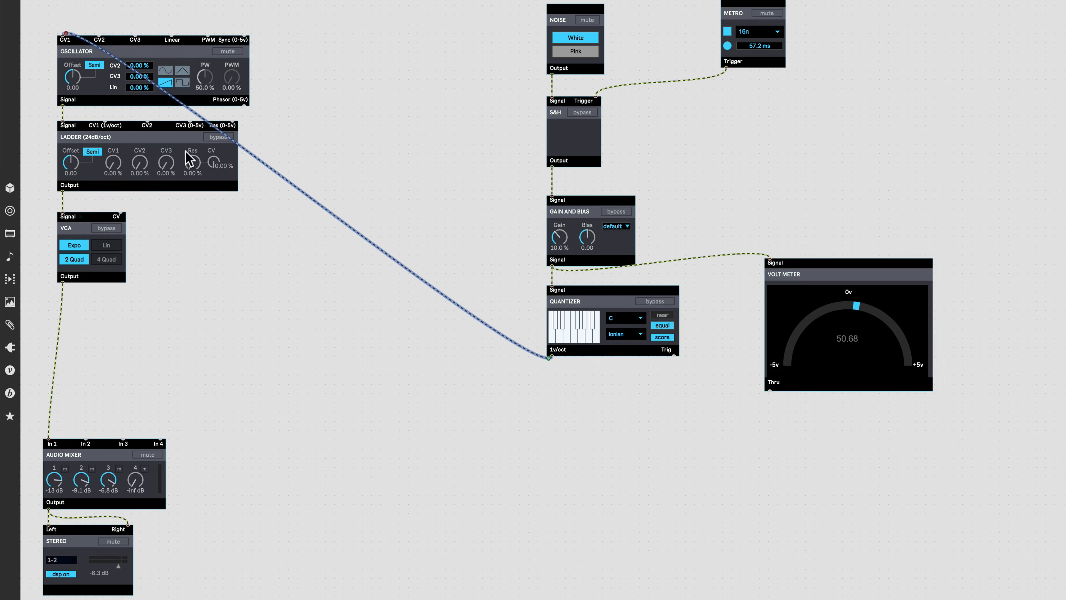
Step: Lock the patch, browse the Quantizer's scale choices, and switch off several notes on its keyboard, including E, A and B
key(super+e)
click(626, 317)
click(625, 329)
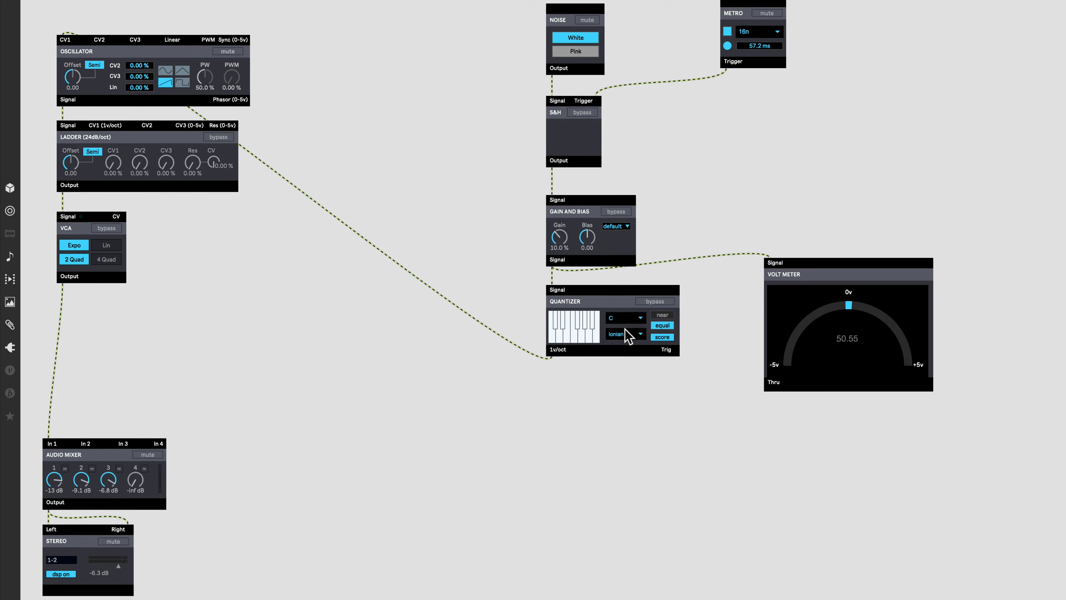
click(626, 330)
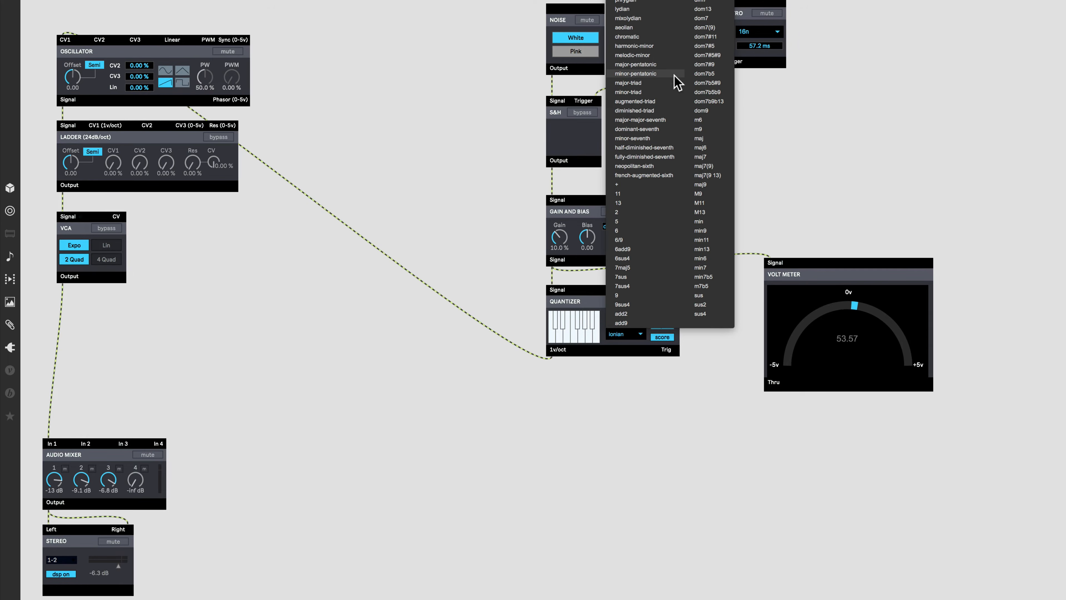
click(574, 270)
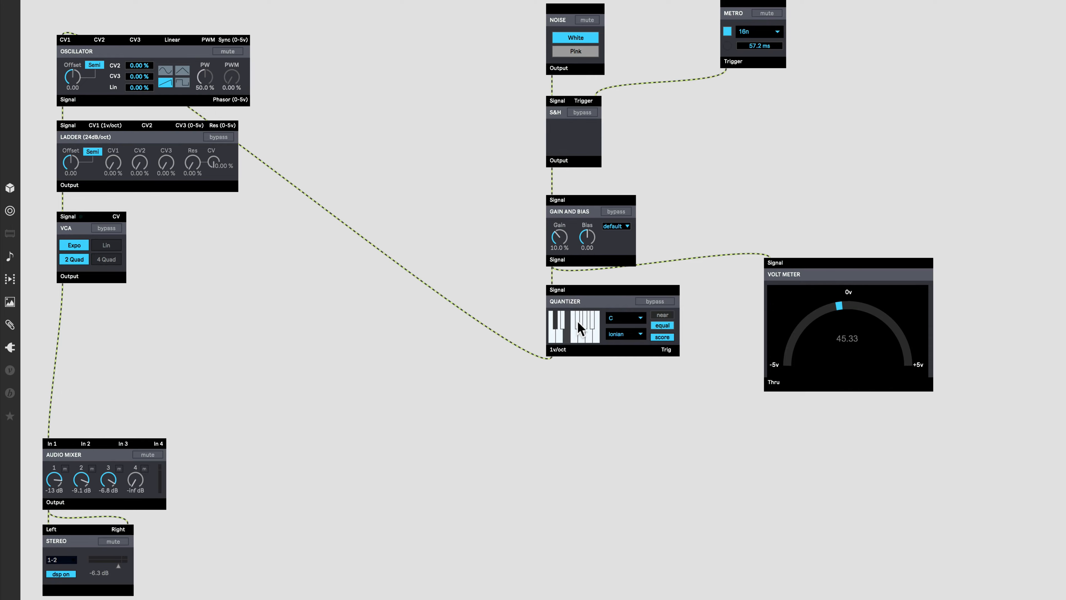
click(595, 331)
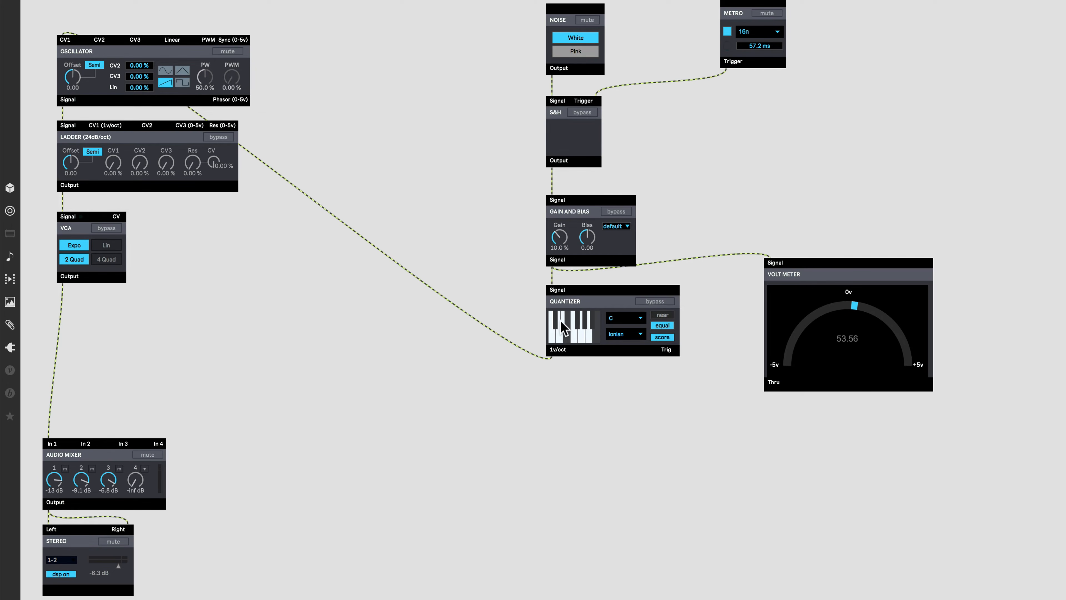
click(585, 335)
Step: Add a BEAP ADSR module, move the VCA down to make room, and connect the ADSR's Signal output to the VCA's CV input
click(10, 393)
click(40, 75)
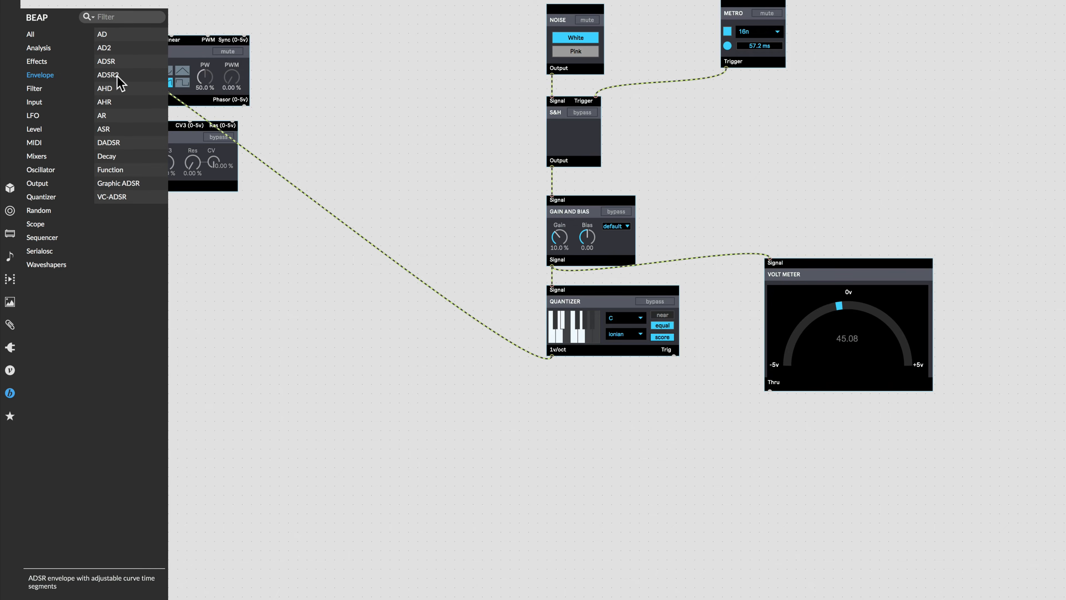
drag(114, 66, 226, 269)
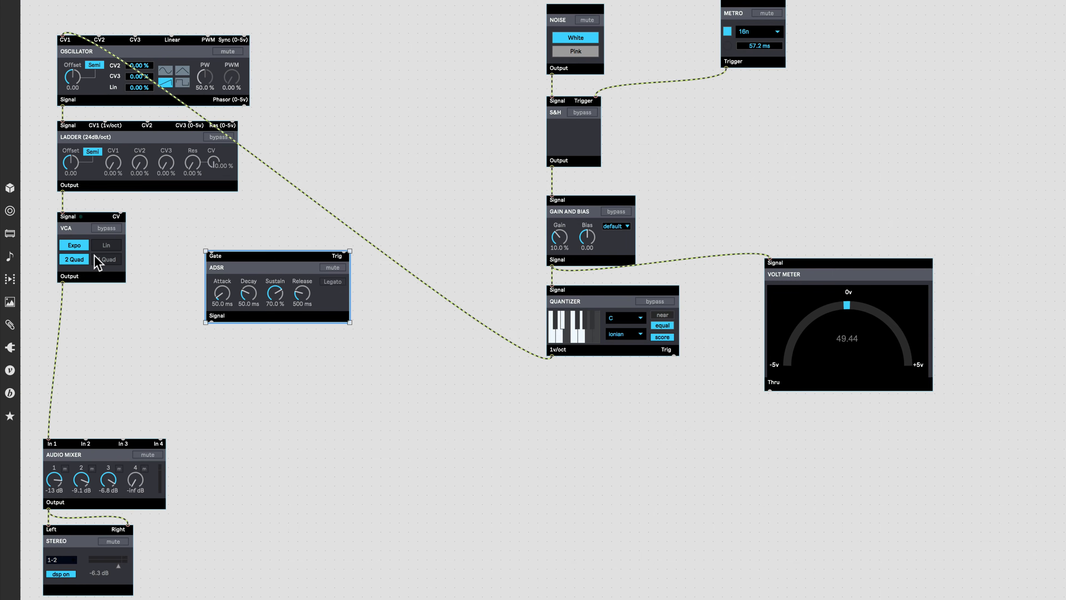
drag(98, 260, 89, 357)
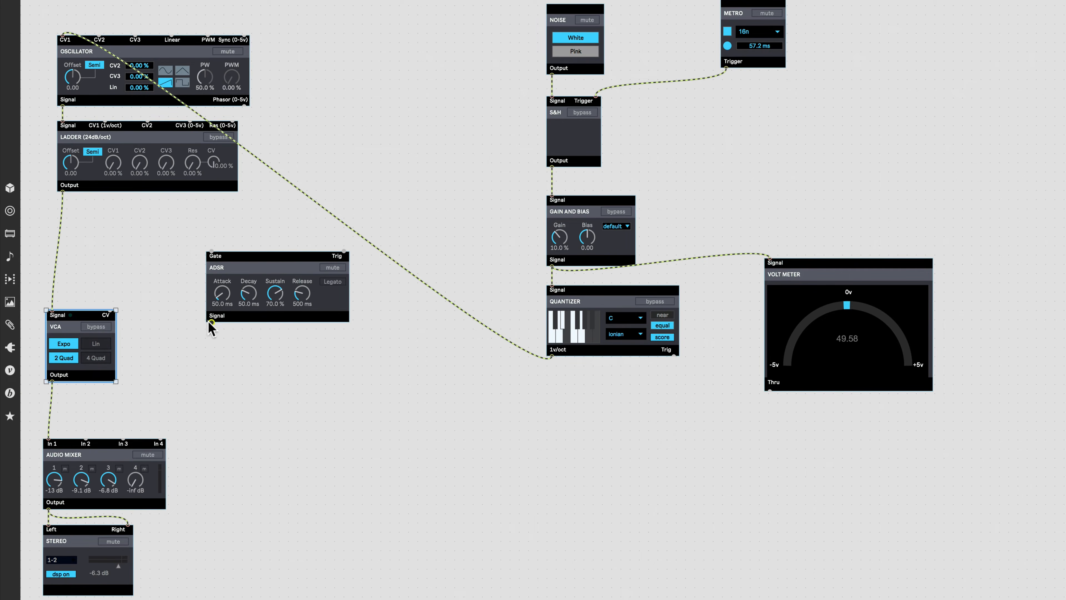
drag(210, 323, 100, 312)
Step: Align the Oscillator, Ladder filter and VCA in a straight column above the Audio Mixer and lower the ADSR slightly
drag(76, 315, 73, 323)
drag(126, 18, 94, 161)
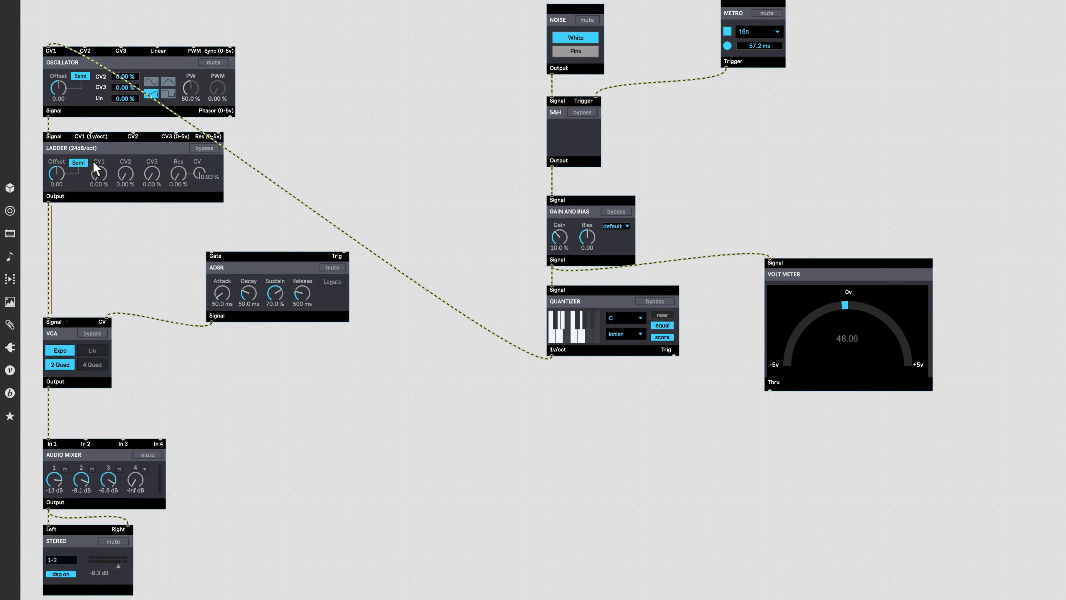
drag(243, 259, 243, 268)
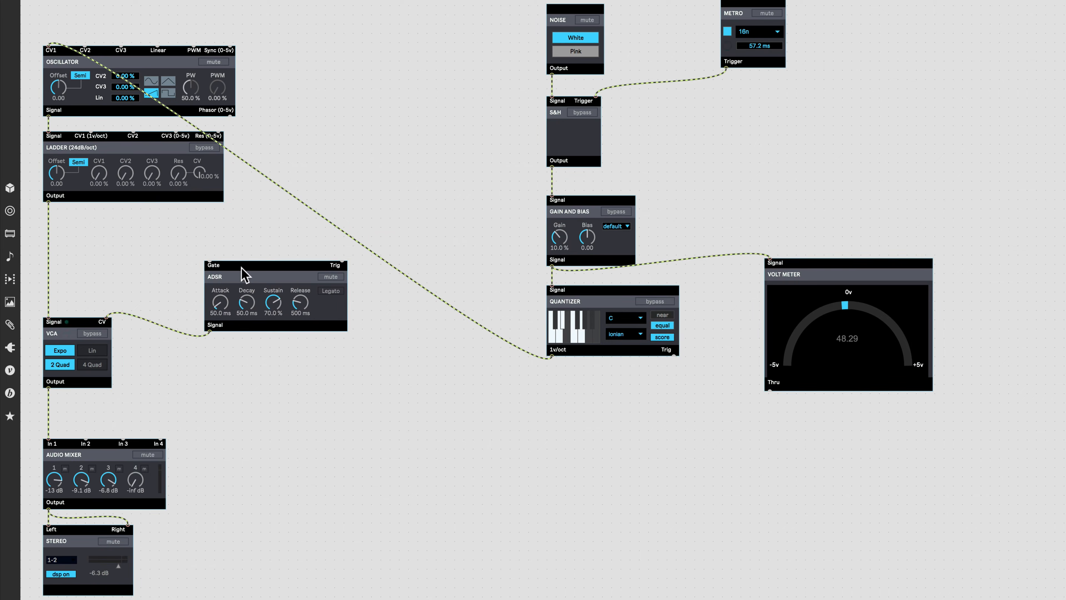
Step: Connect the Metro's Trigger output to the ADSR's Gate input
click(245, 275)
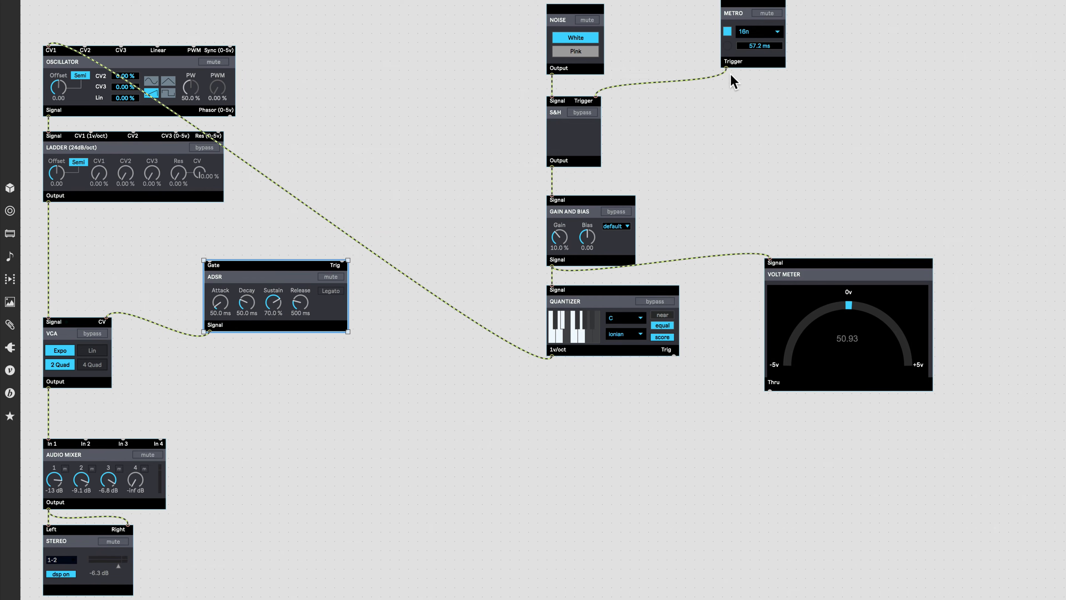
drag(726, 67, 216, 261)
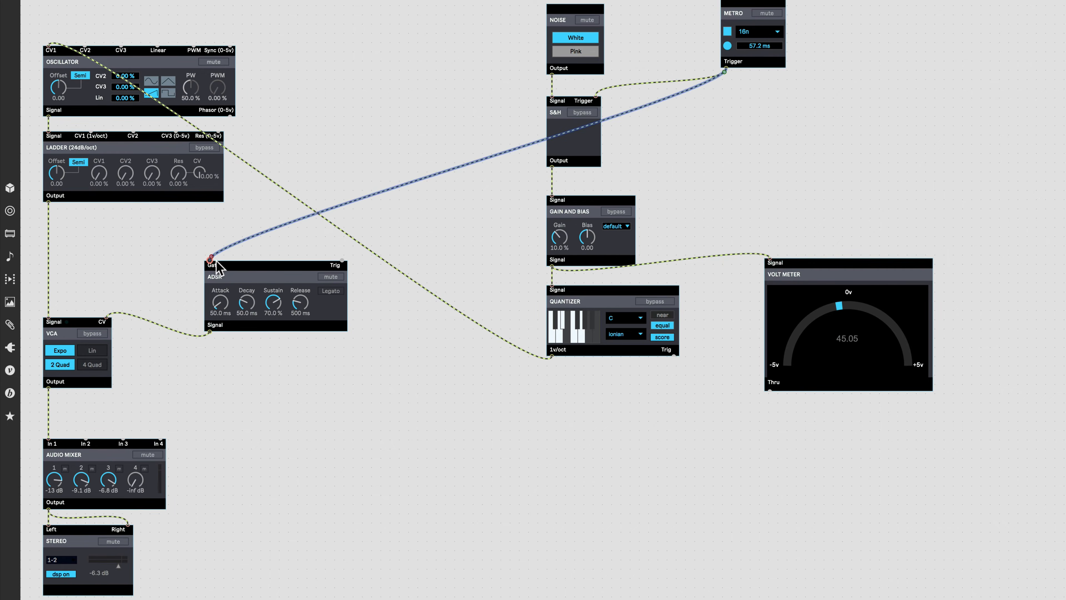
click(313, 142)
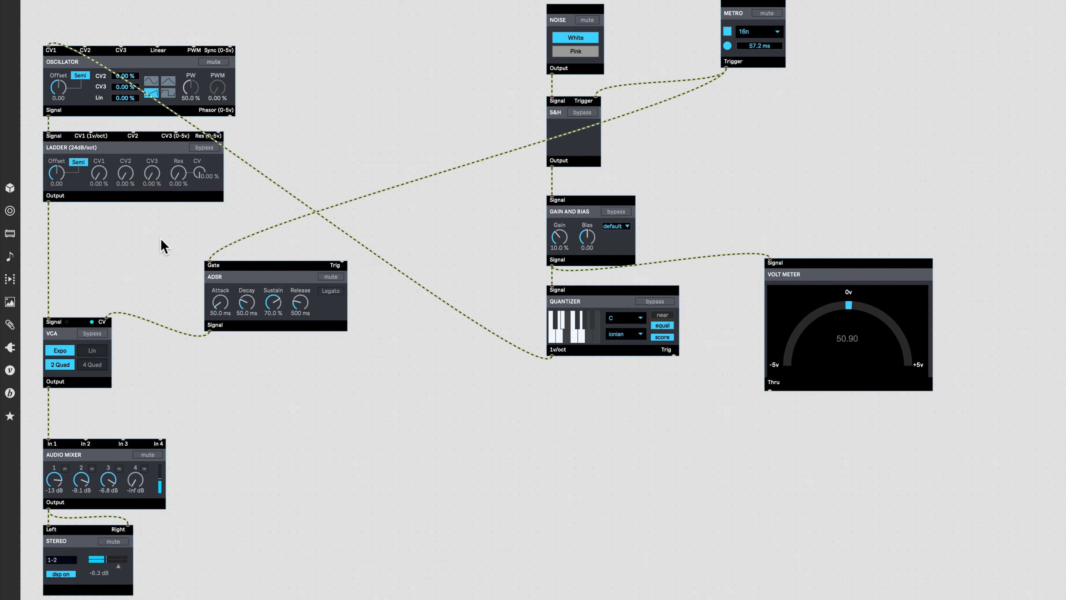
Step: Switch the Ladder filter's offset to Freq mode, set it to 1.55 kHz, and turn off the Stereo output's DSP
click(77, 162)
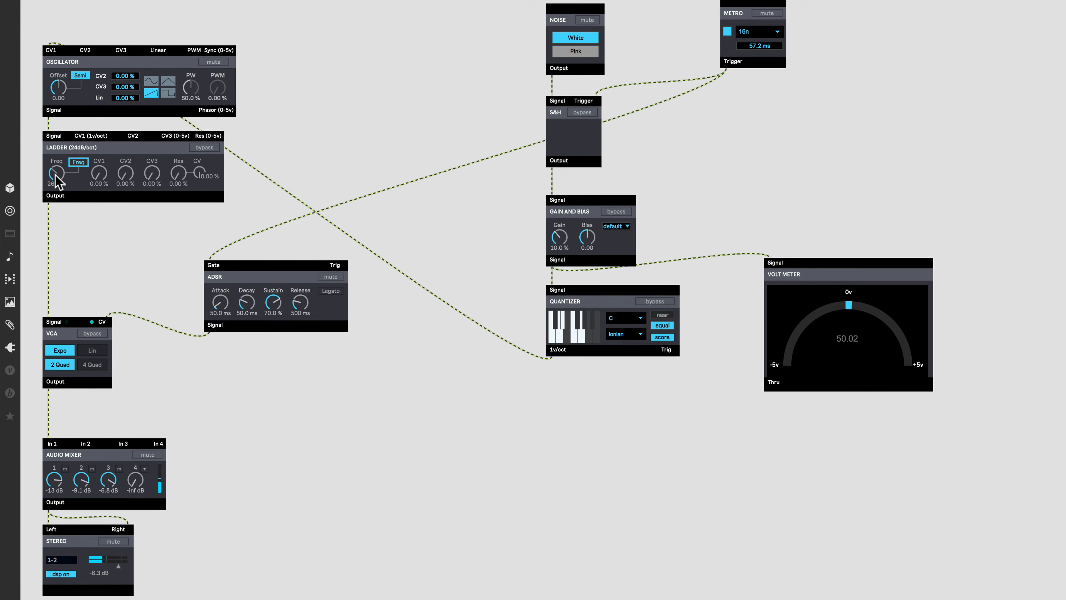
drag(56, 174, 56, 163)
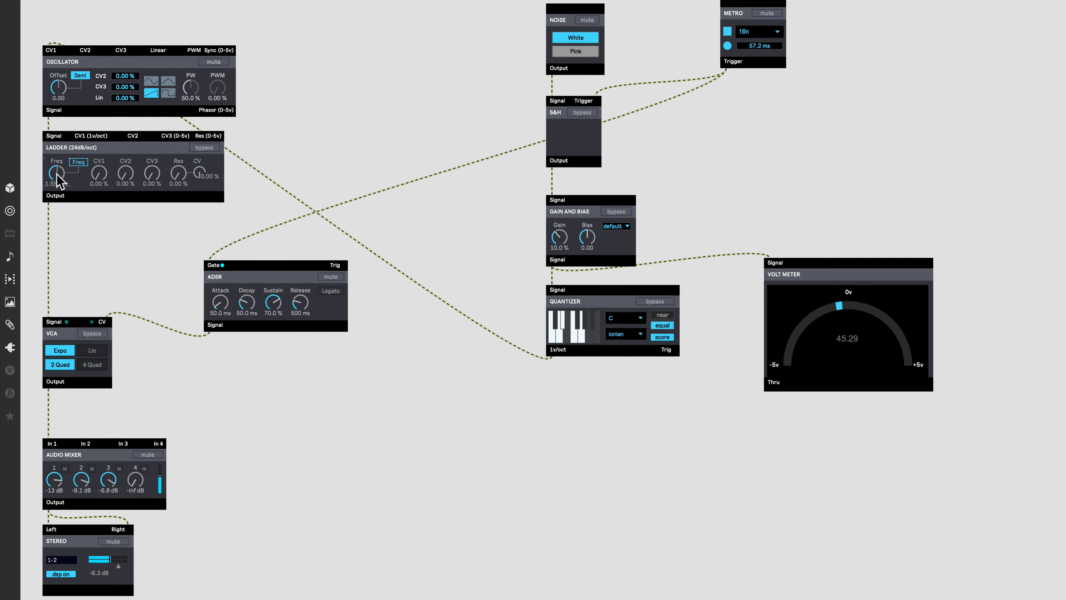
click(60, 573)
key(super+e)
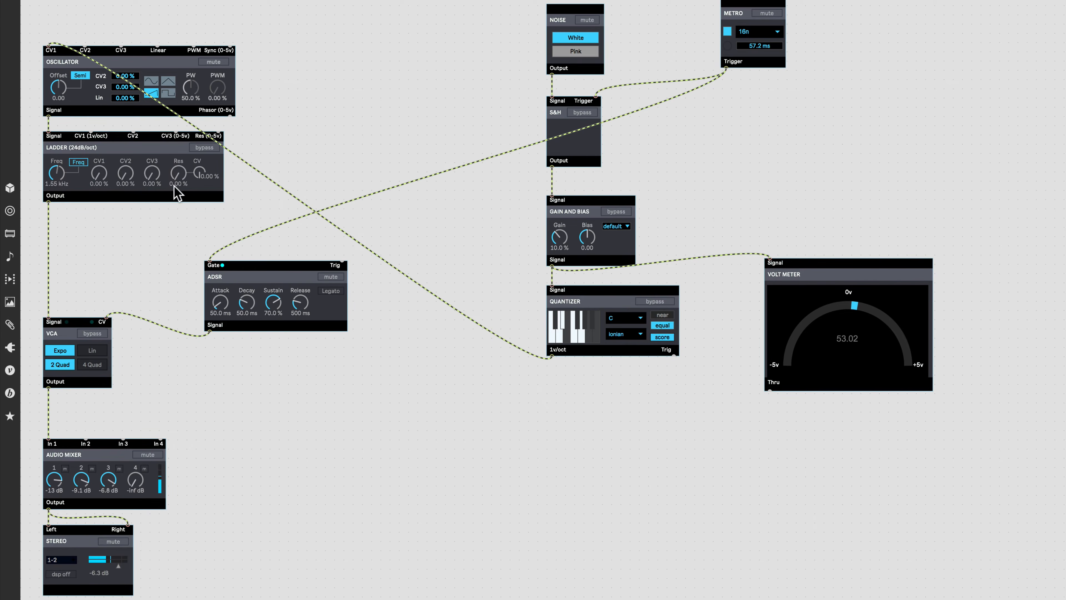
Step: Move the Ladder filter down, duplicate the ADSR beside the Oscillator, and connect the copy's Signal output to the Ladder's CV1 input
drag(146, 184, 148, 241)
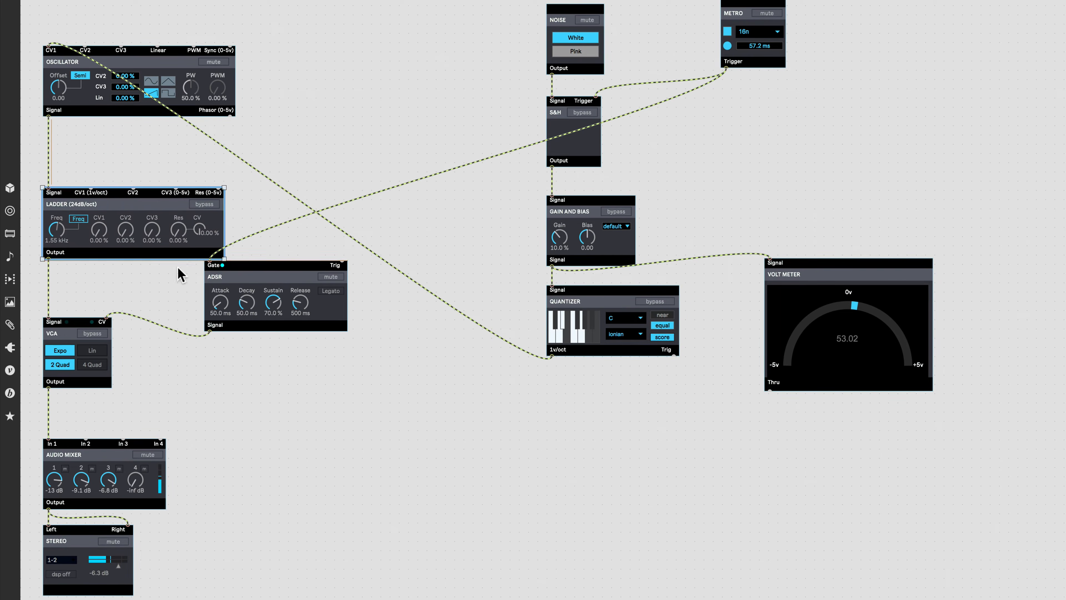
drag(249, 309, 309, 121)
click(268, 160)
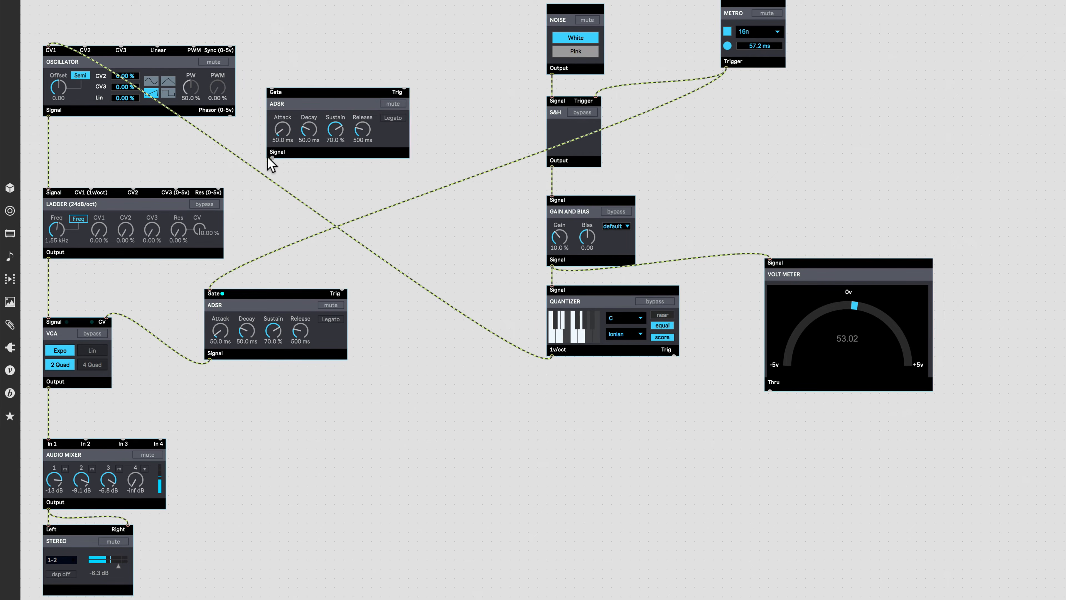
drag(270, 159, 93, 184)
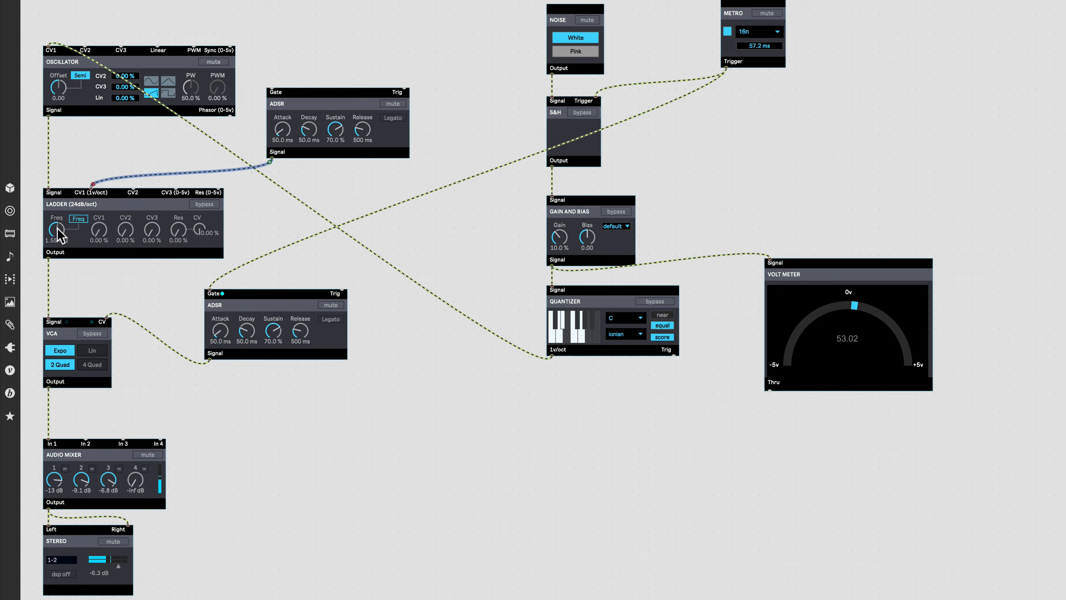
drag(294, 104, 303, 112)
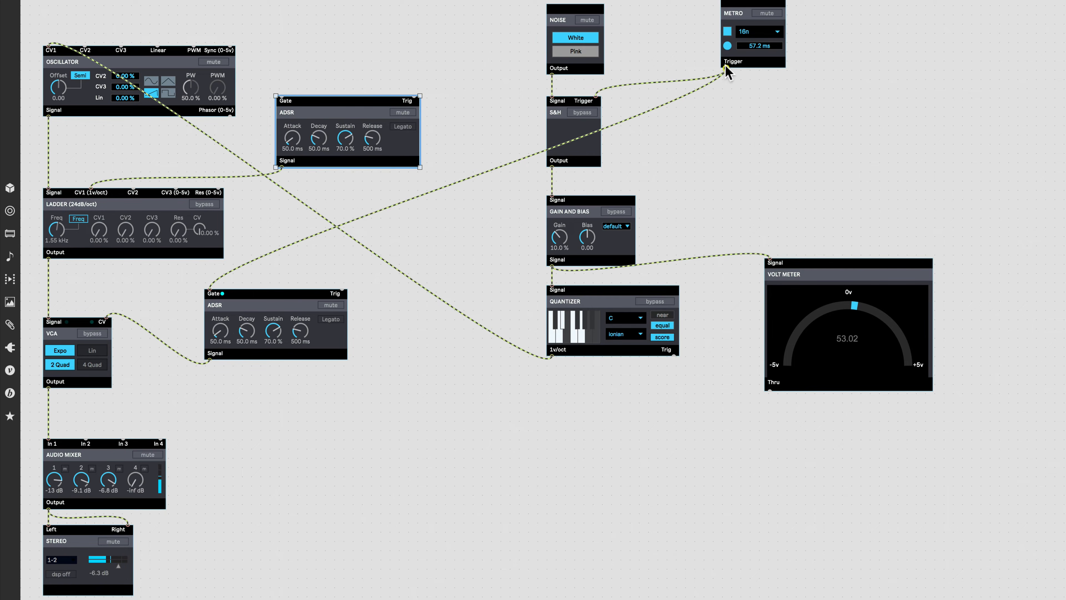
click(754, 118)
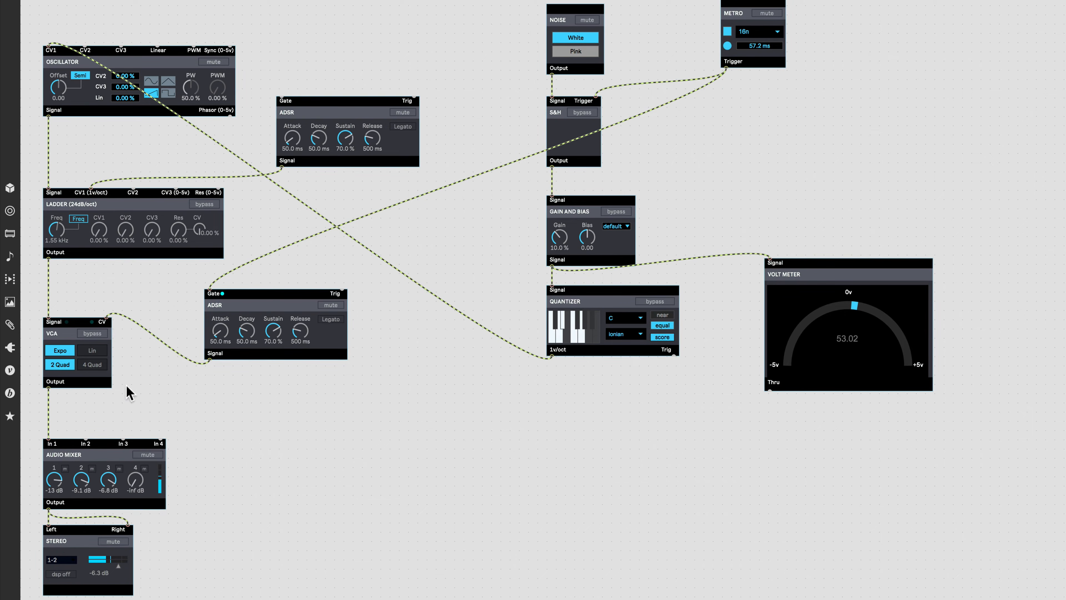
Step: Add a BEAP Rotating Clock Divider beside the Metro and connect the Metro's Trigger output to its Trigger input
click(9, 395)
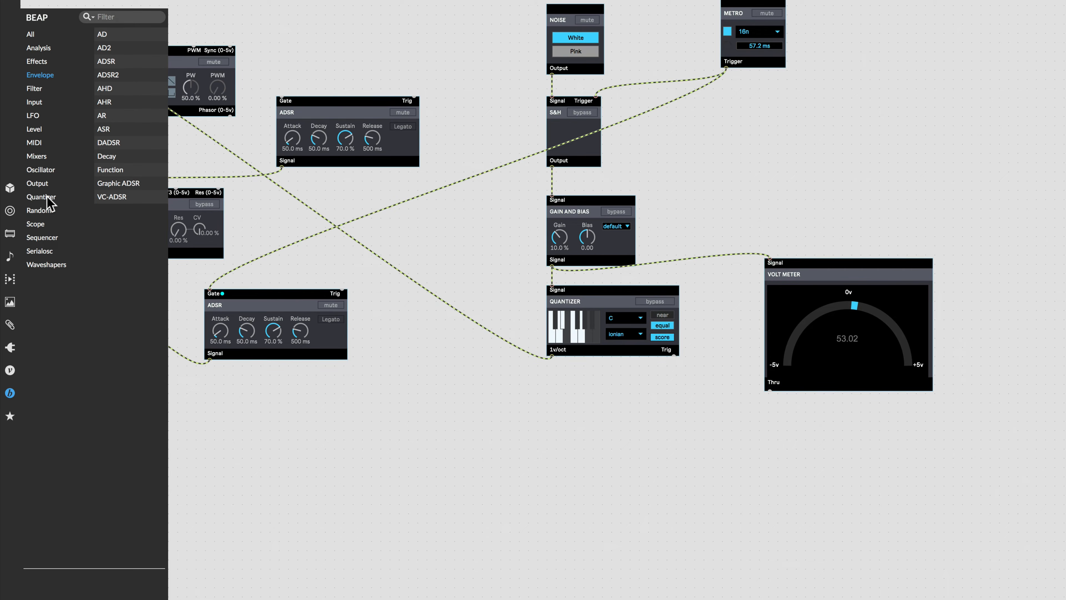
click(42, 238)
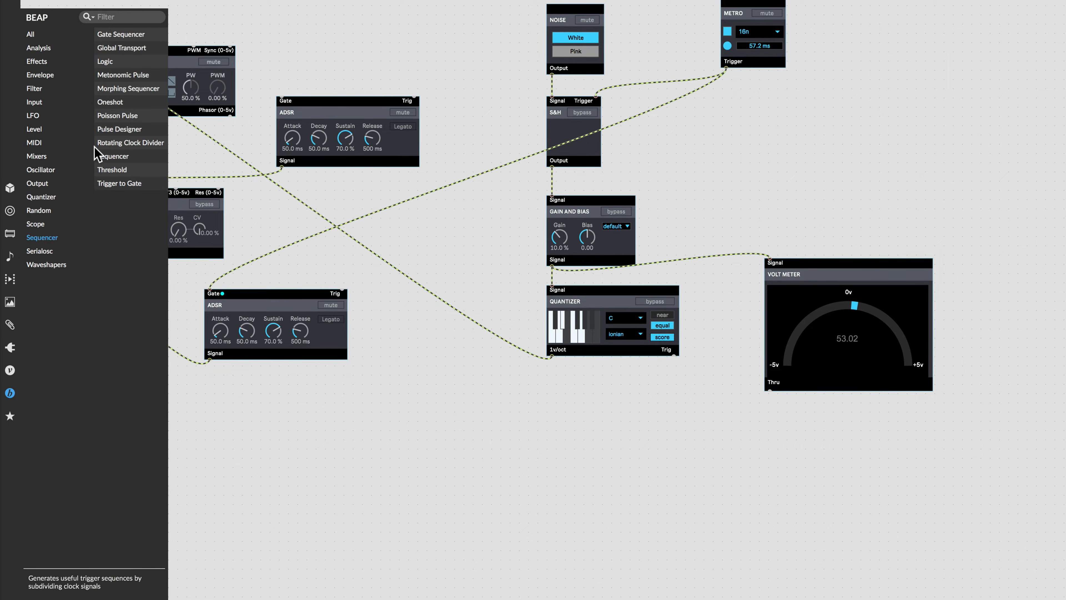
drag(119, 142, 896, 82)
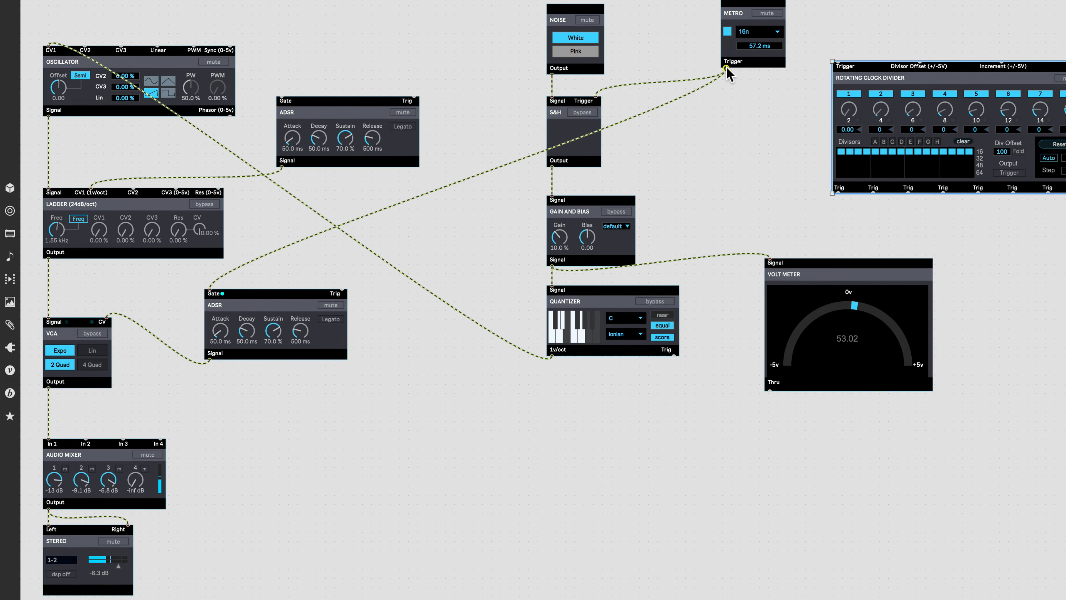
drag(726, 67, 838, 63)
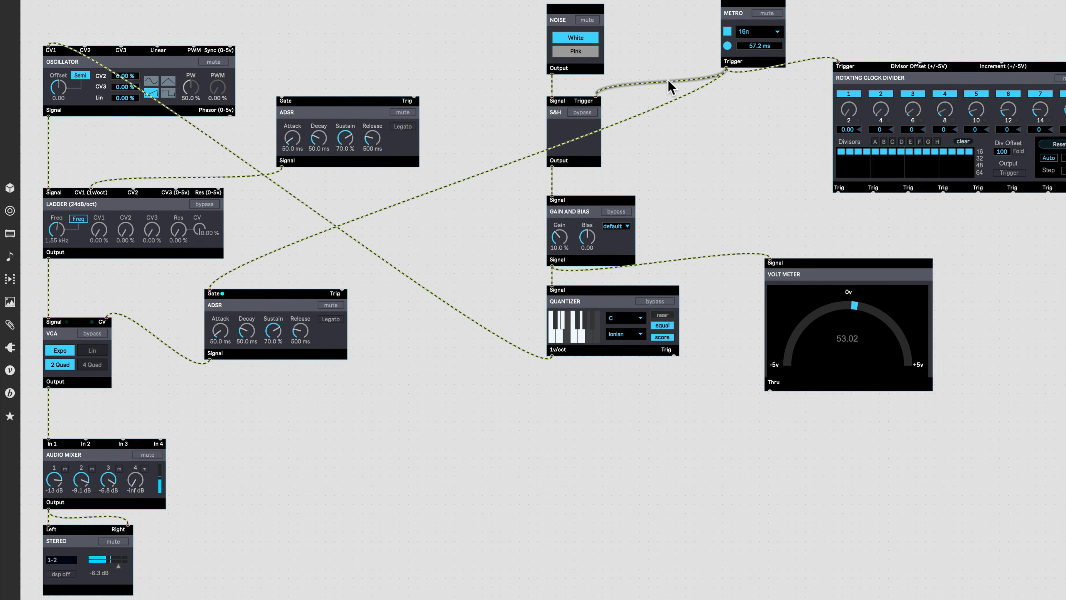
Step: Replace the Metro's connection to the VCA envelope's Gate with one from the Rotating Clock Divider's first Trig output
click(669, 107)
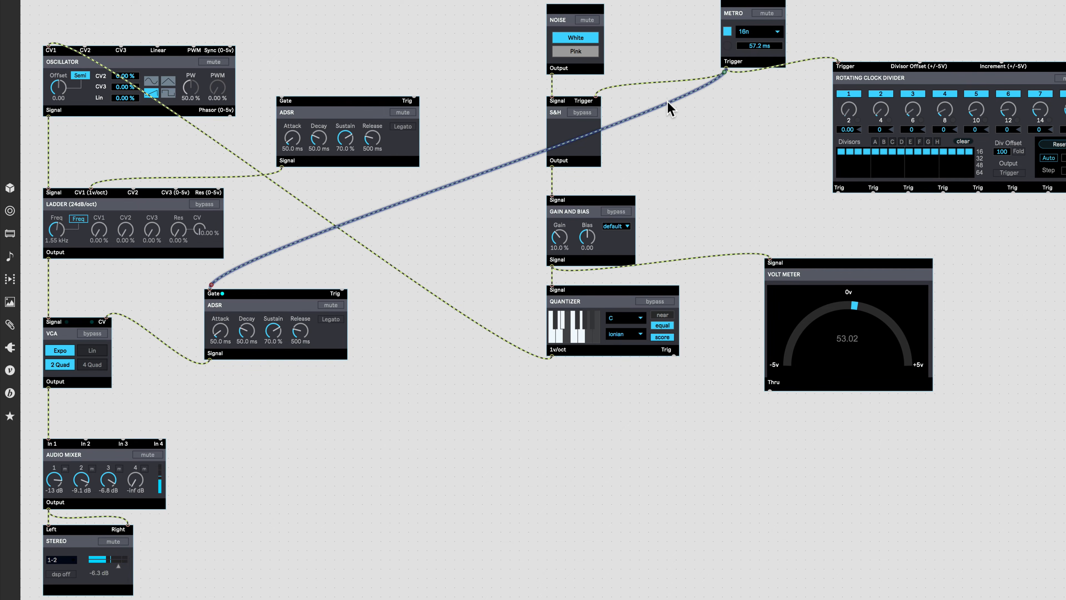
key(BackSpace)
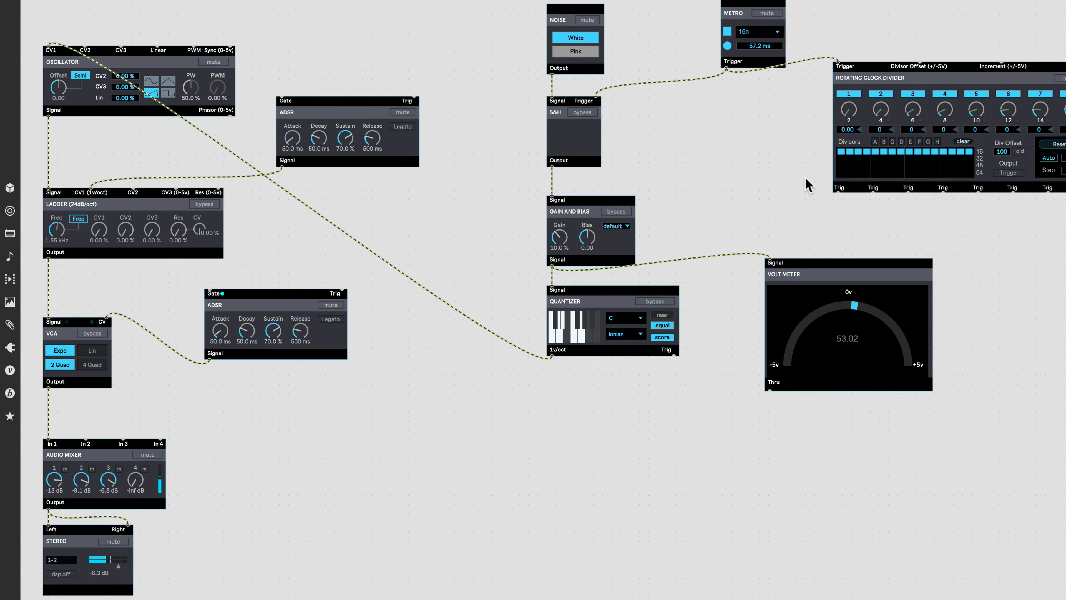
drag(837, 190, 212, 286)
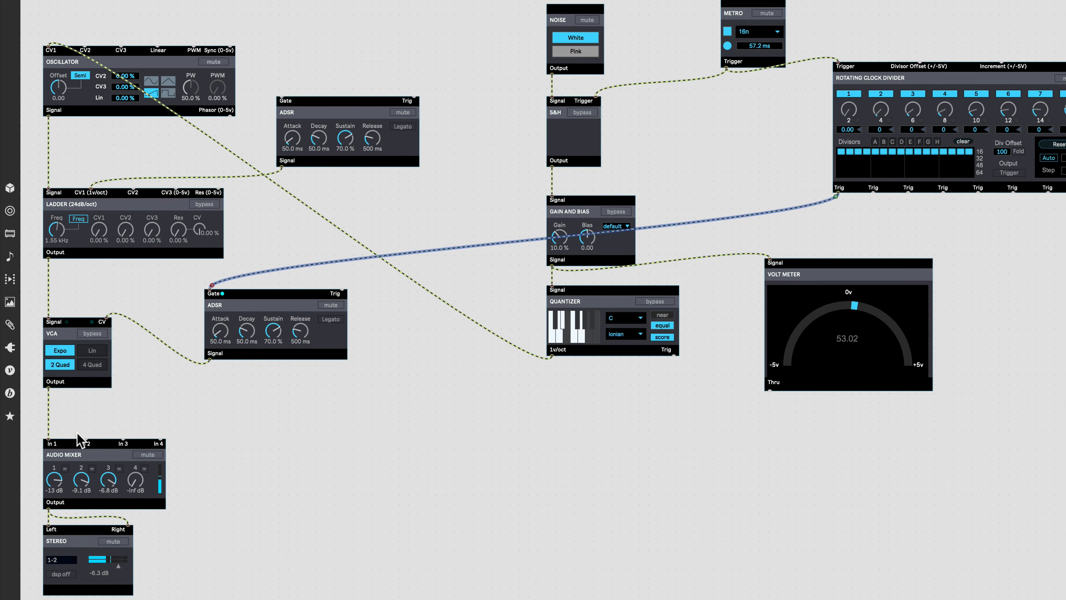
Step: Lock the patch and turn the Stereo output's DSP back on
click(63, 580)
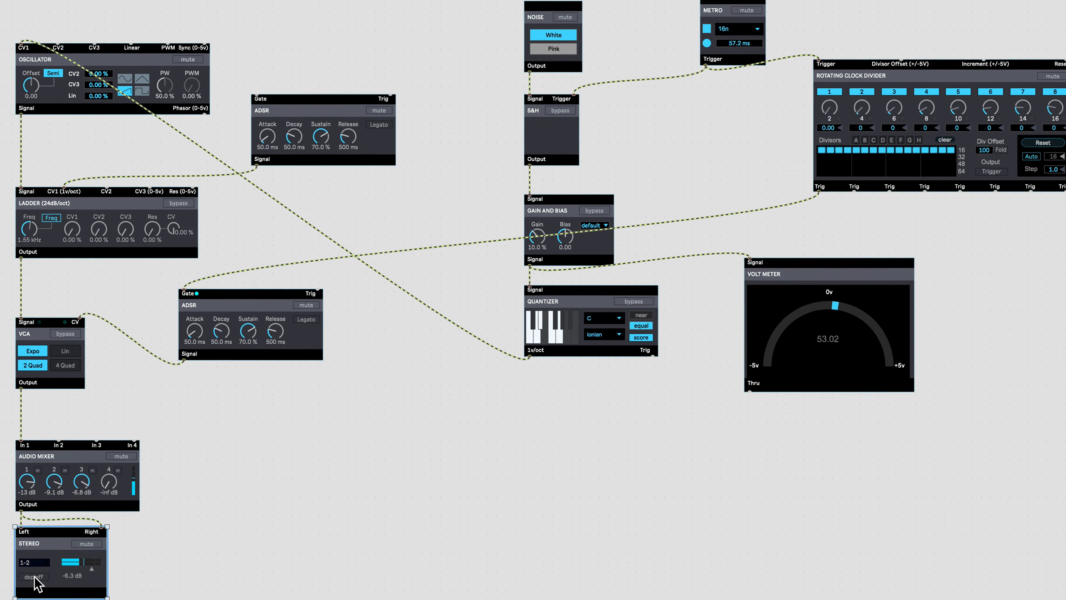
click(22, 578)
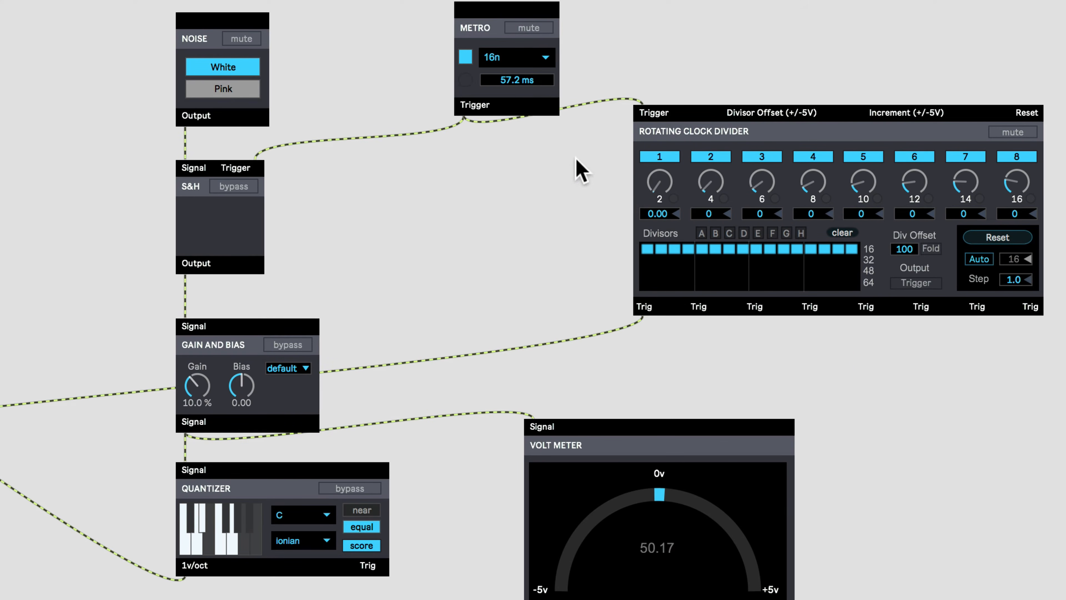
Step: Set the first clock division to 1 and connect the Rotating Clock Divider's second Trig output to the filter envelope's Gate
drag(660, 180, 671, 198)
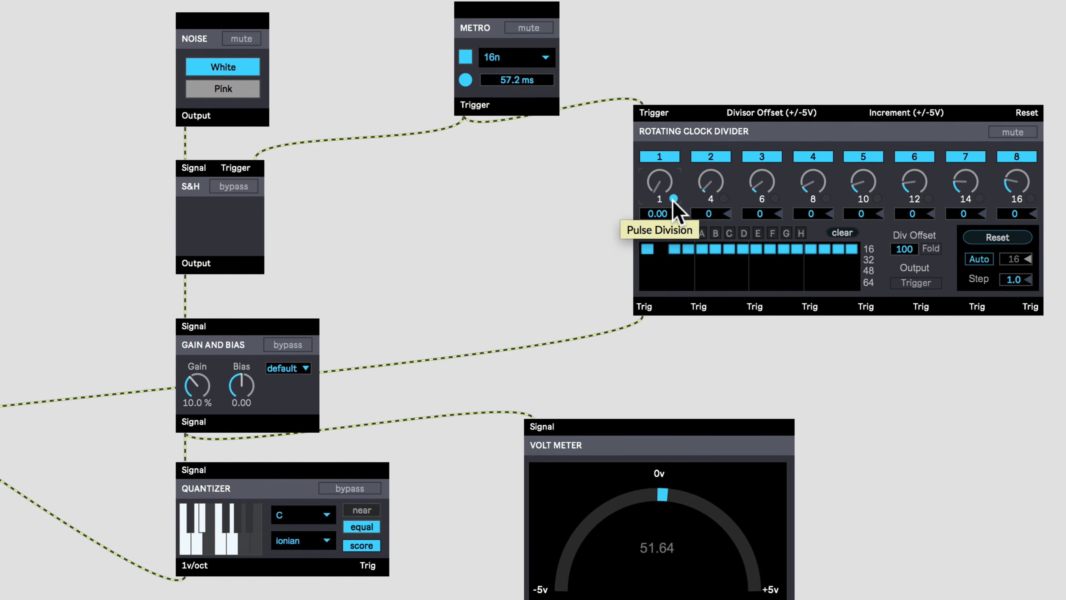
key(super+e)
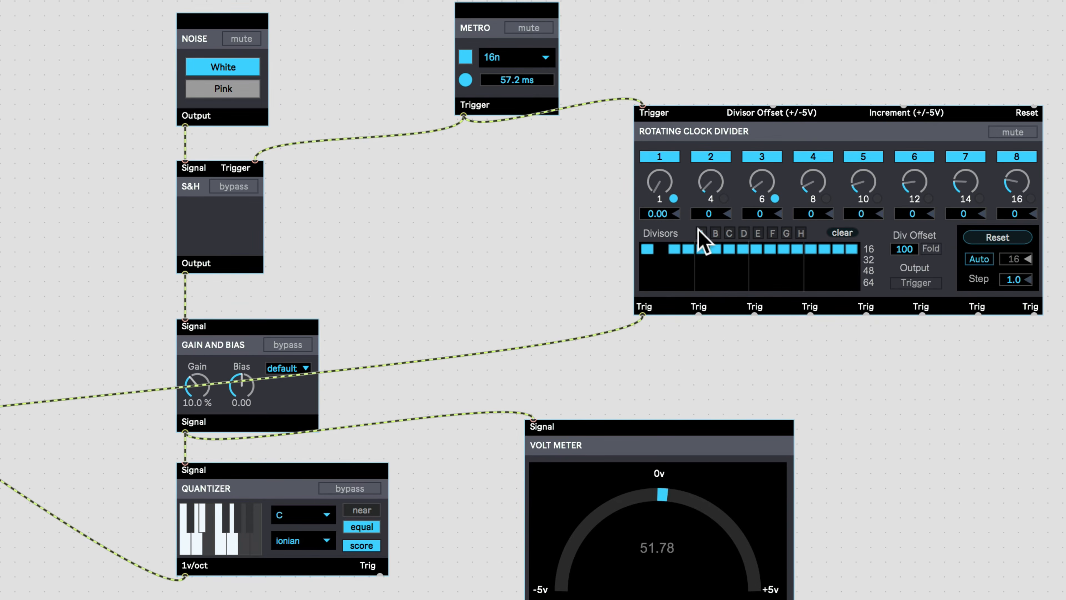
drag(697, 315, 246, 92)
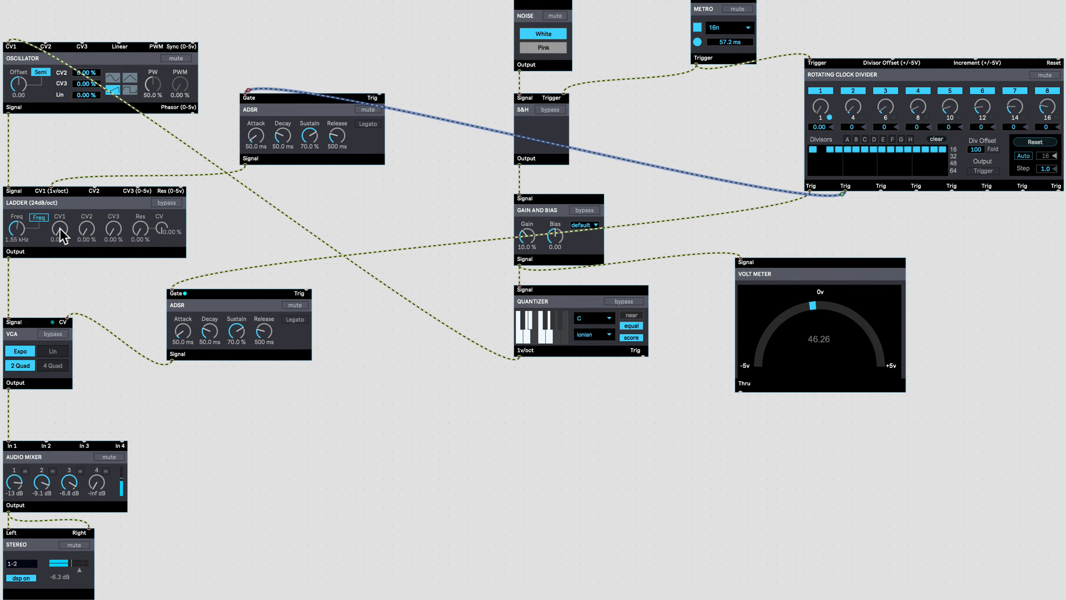
Step: Set the Ladder to 177 Hz with CV1 at 100 %, and its ADSR to 12.6 ms attack, 173 ms decay and 37.7 % sustain
drag(60, 235, 21, 230)
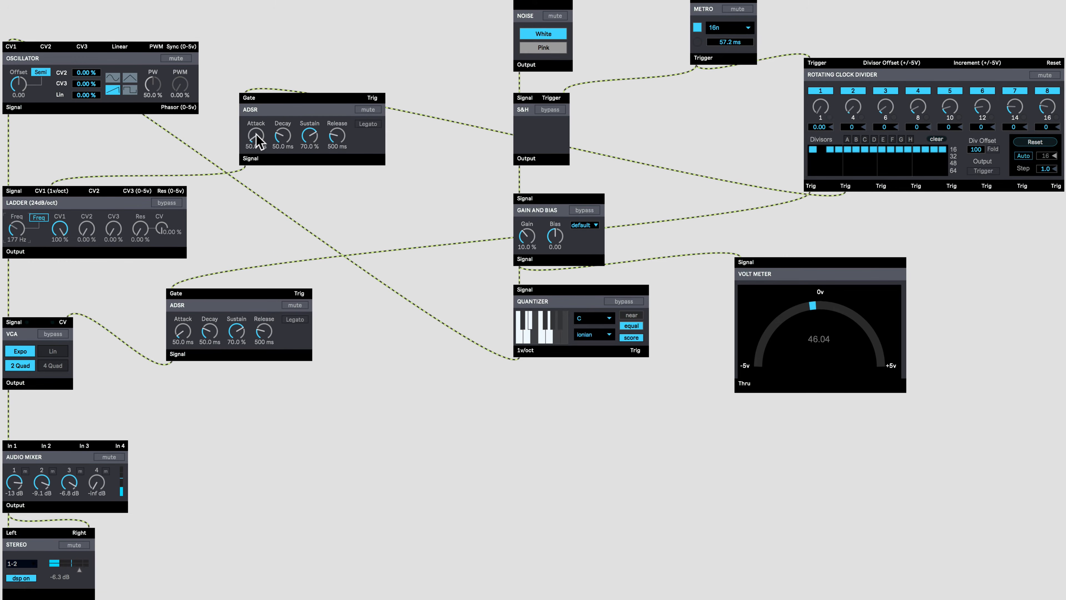
drag(256, 136, 285, 126)
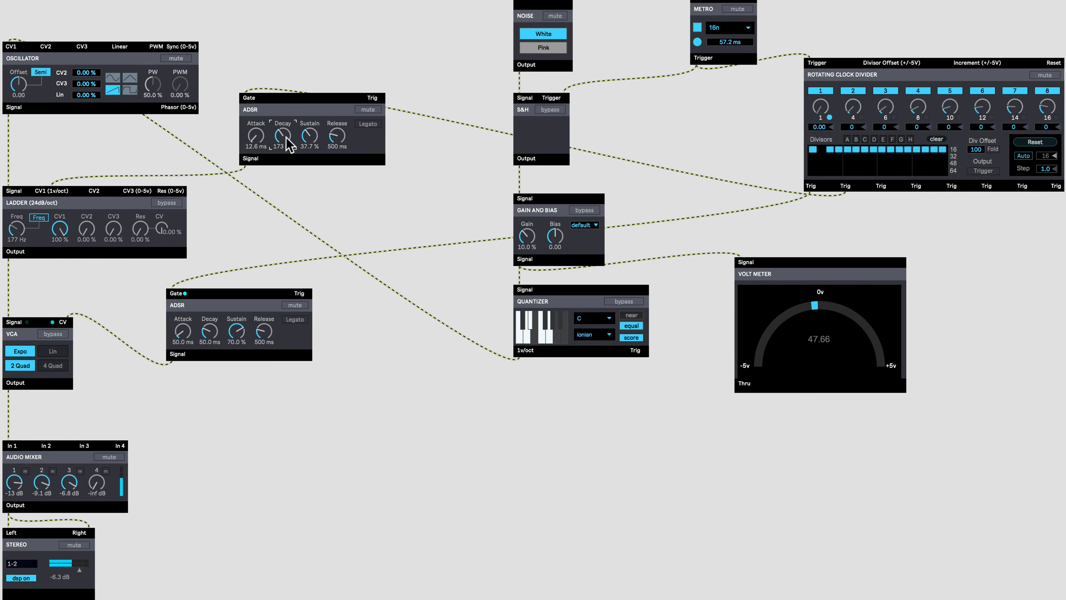
Step: Set the VCA's ADSR to 12.6 ms attack, 146 ms decay and 257 ms release, and the Gain and Bias gain to 20 %
drag(185, 335, 244, 336)
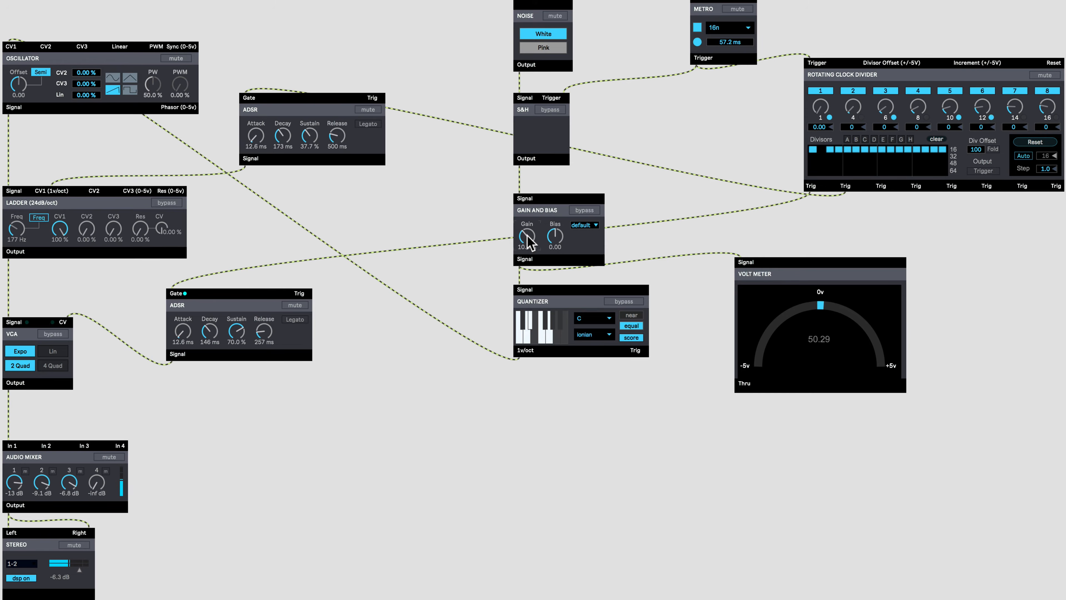
drag(530, 242, 529, 236)
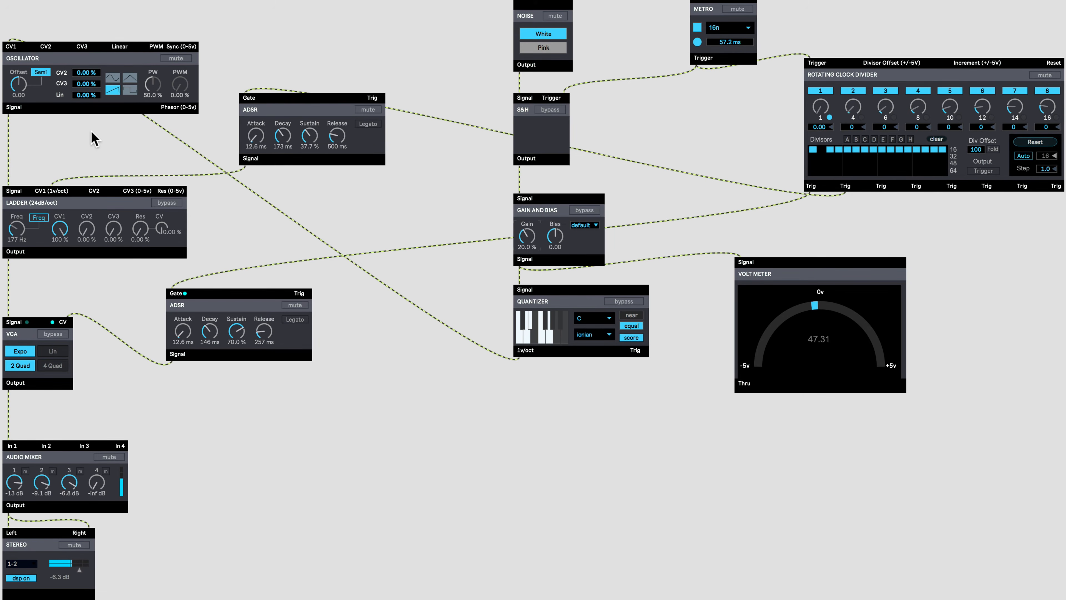
Step: Add a BEAP Lag Processor below the Quantizer and patch it between the Quantizer's 1v/oct output and the Oscillator's CV1 input
key(super+e)
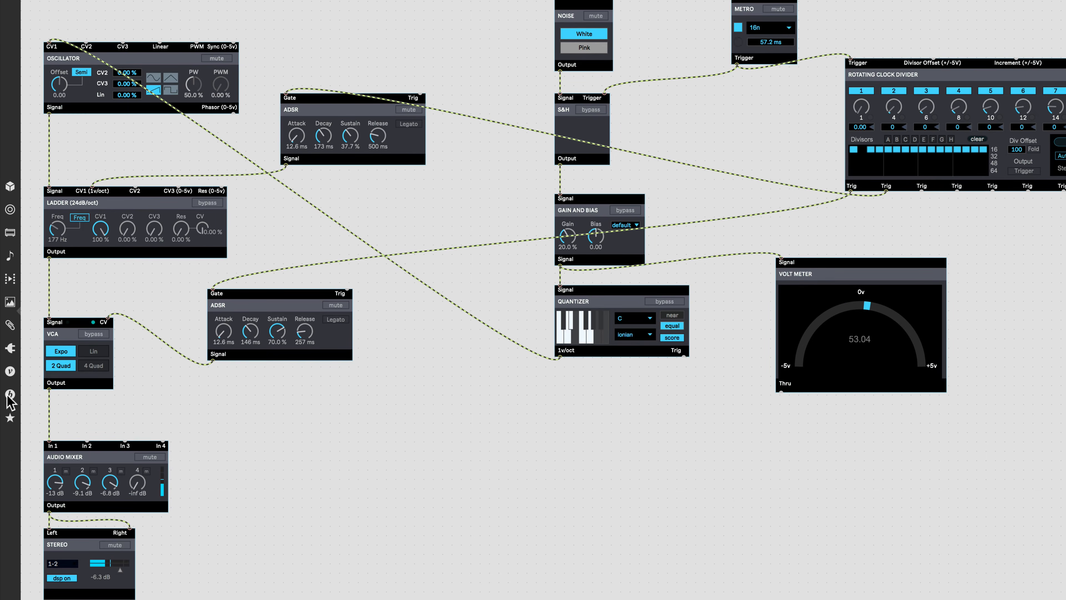
click(10, 394)
click(34, 31)
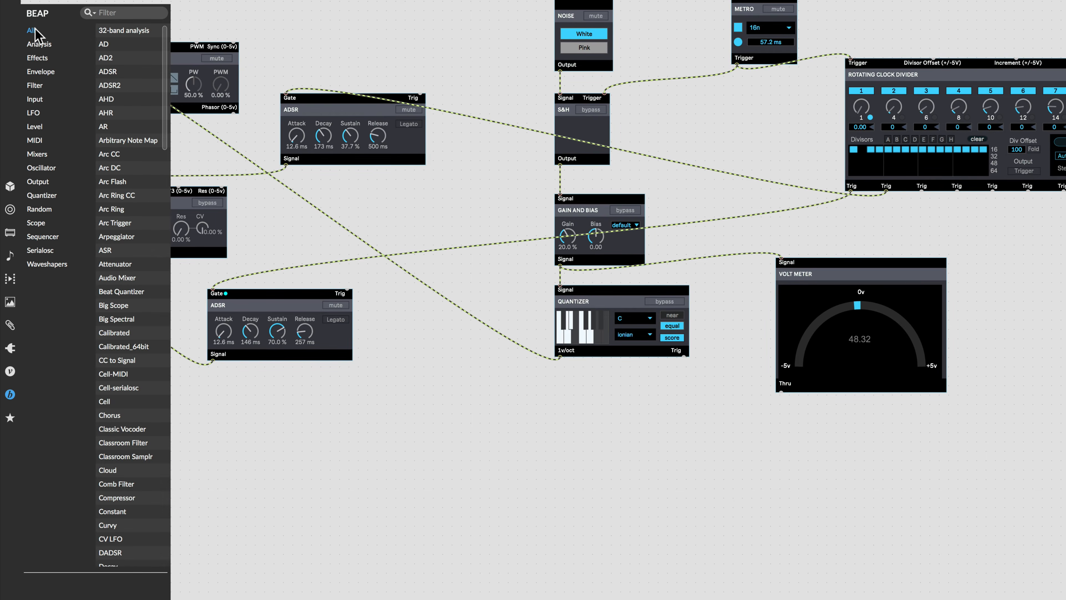
click(114, 12)
text(lag)
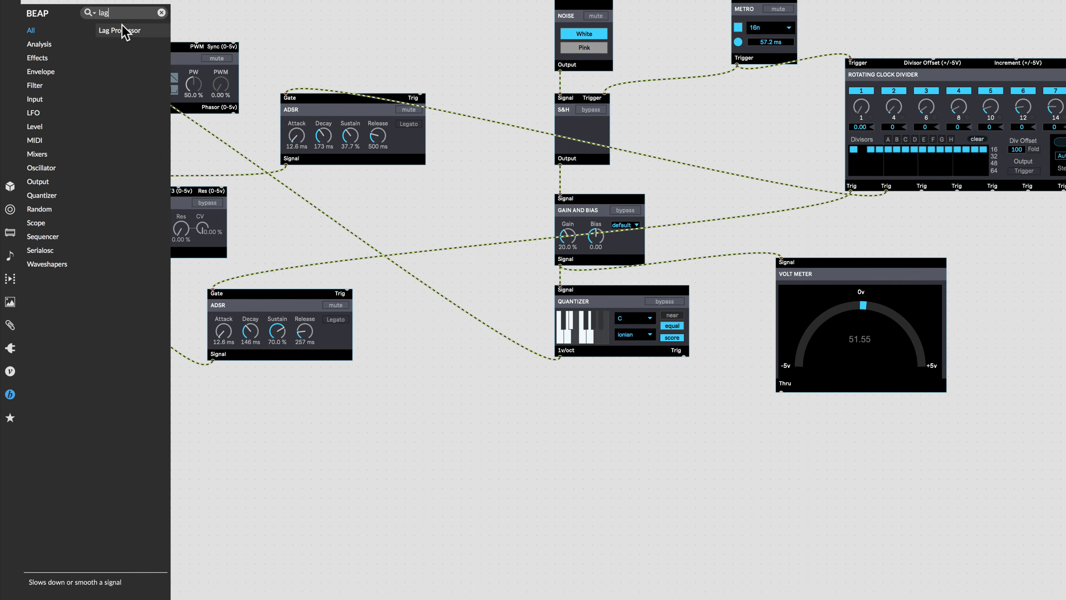
drag(126, 34, 455, 303)
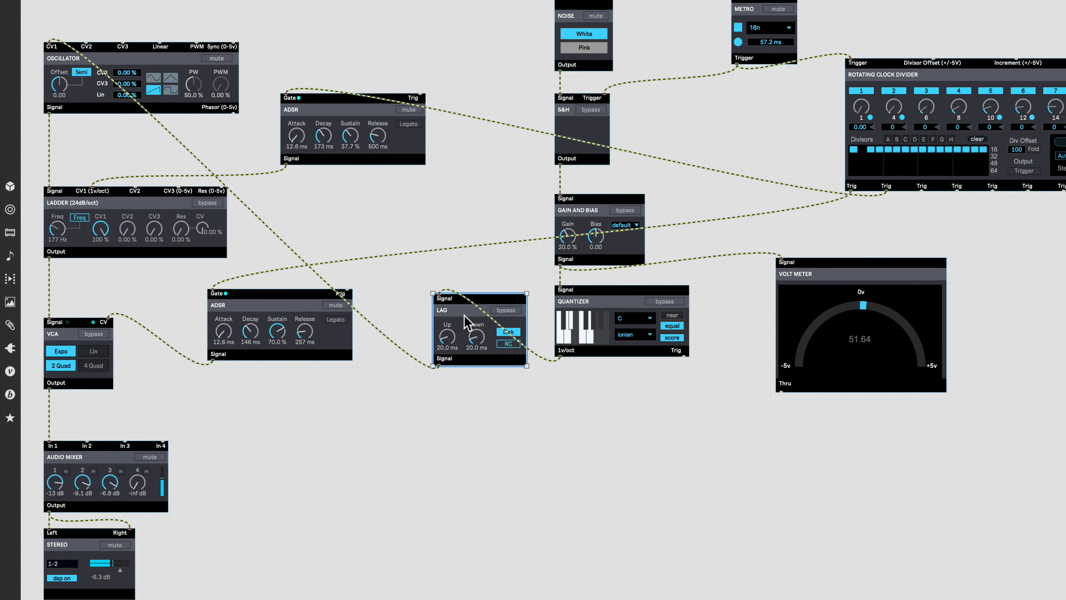
drag(514, 334, 585, 392)
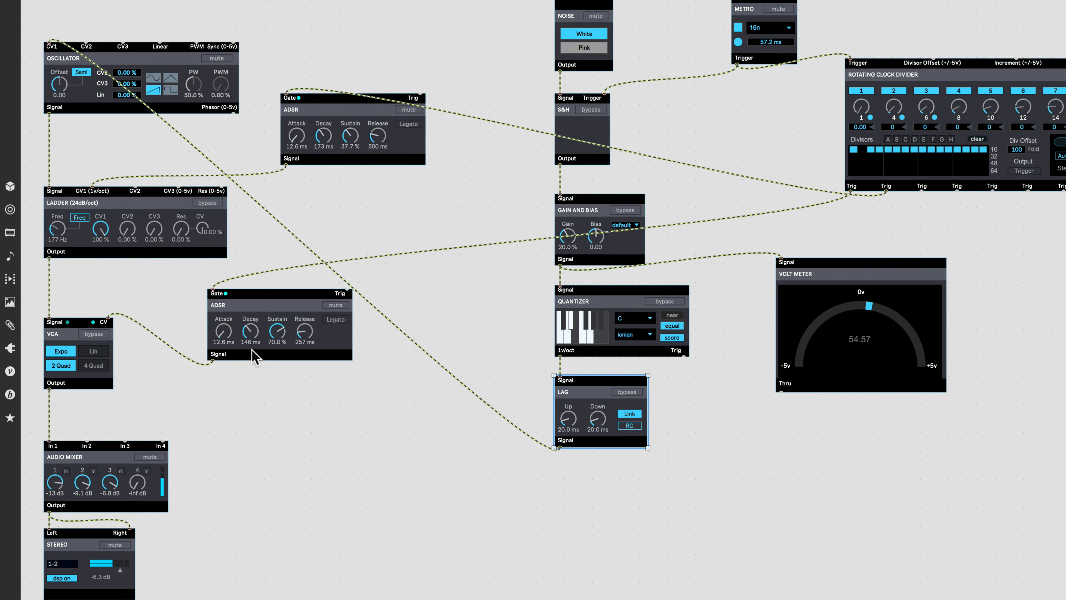
Step: Unlink the Lag's times and set Up to 10.4 ms and Down to 35.6 ms
drag(253, 346, 237, 348)
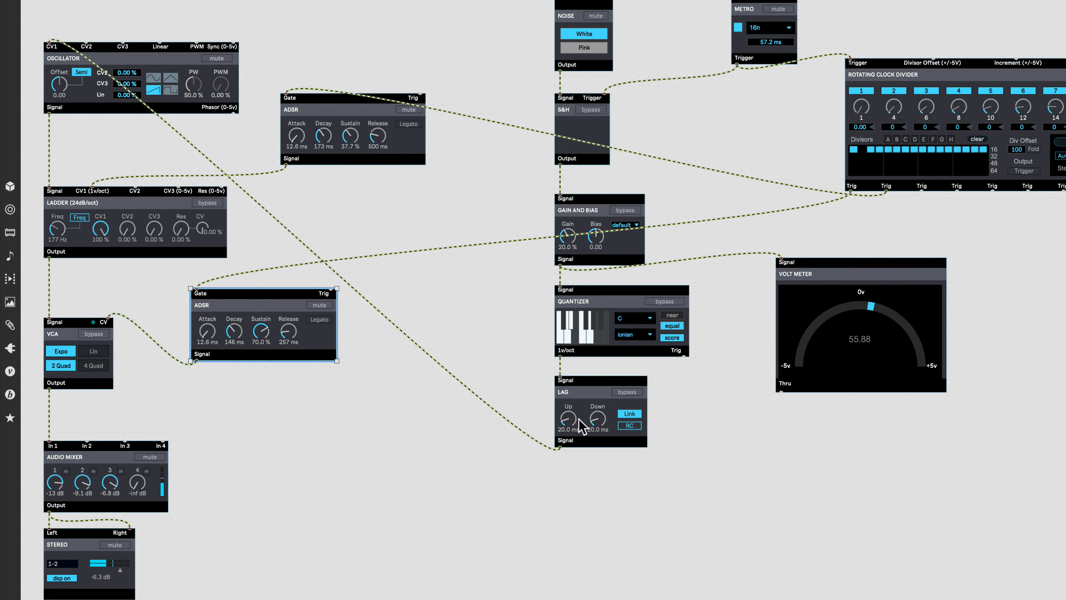
key(super+w)
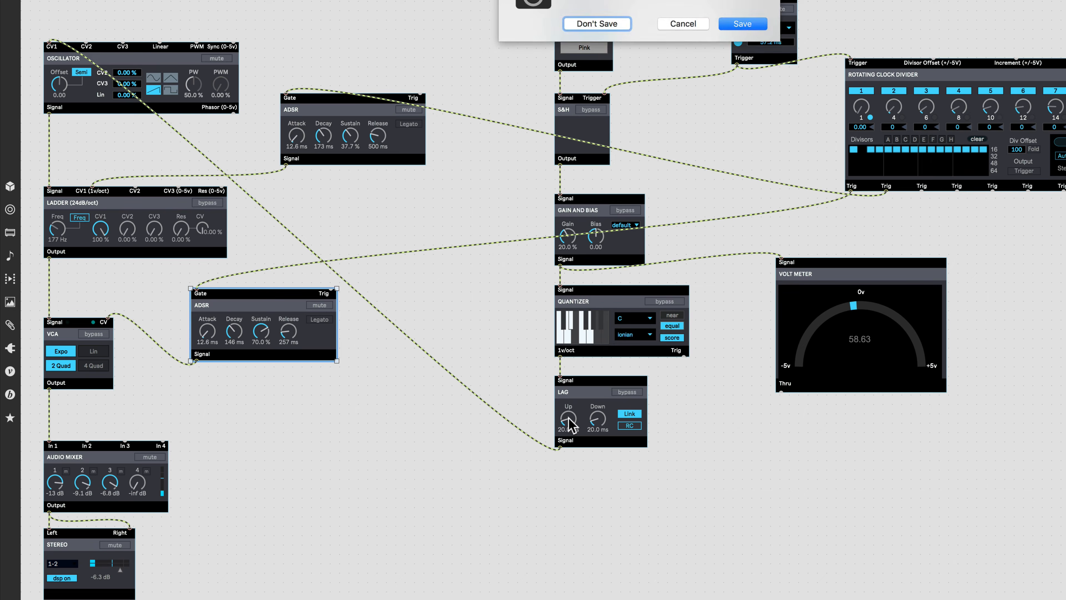
key(Escape)
key(super+e)
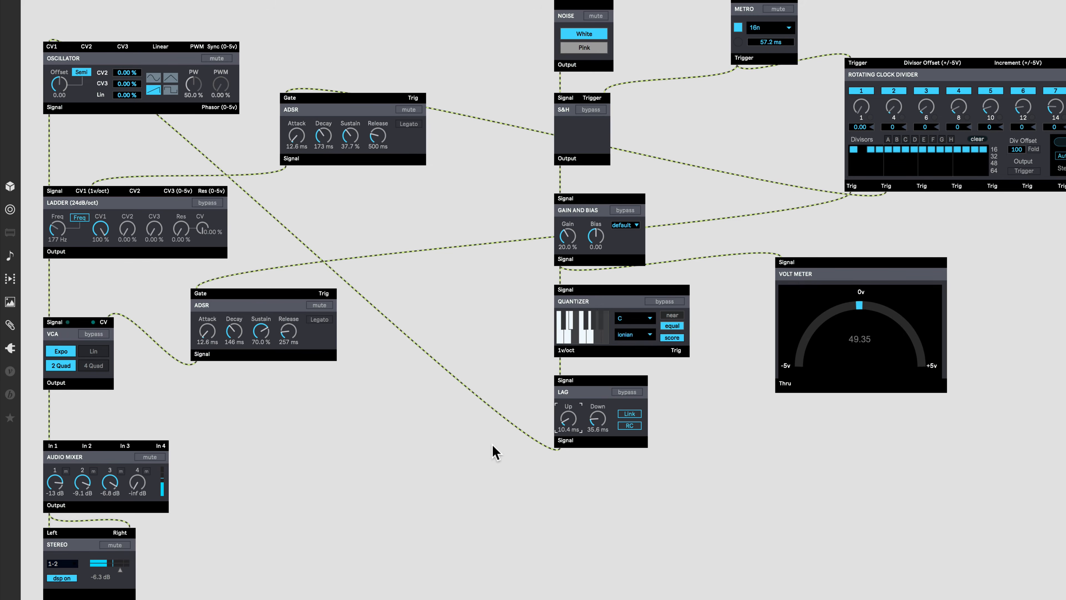
Step: Duplicate the Oscillator, Ladder, VCA and both ADSRs together and place the copy on the far side of the Rotating Clock Divider
key(super+e)
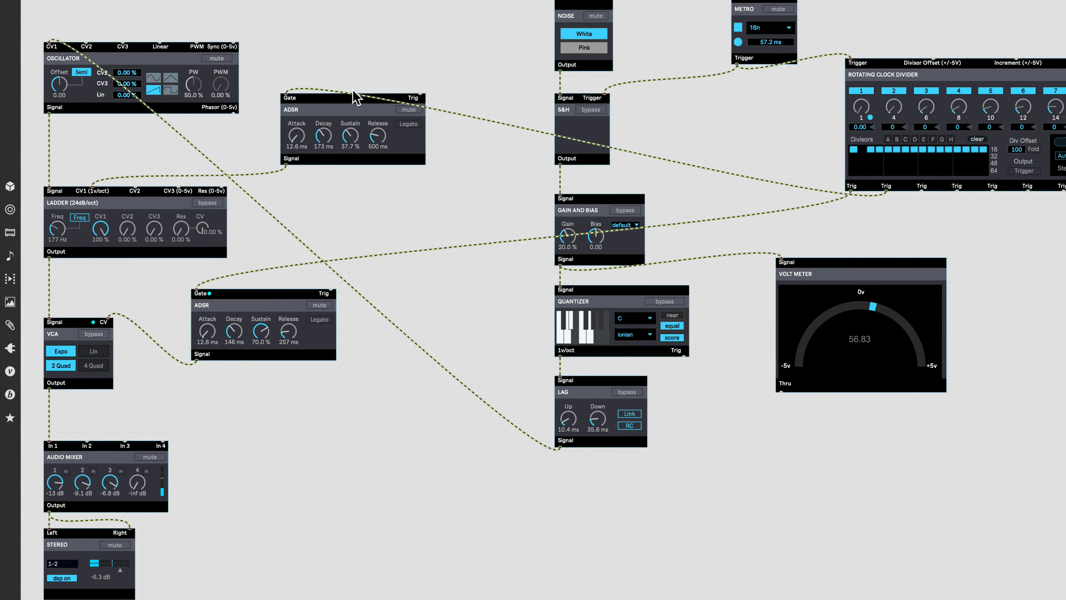
drag(382, 39, 49, 396)
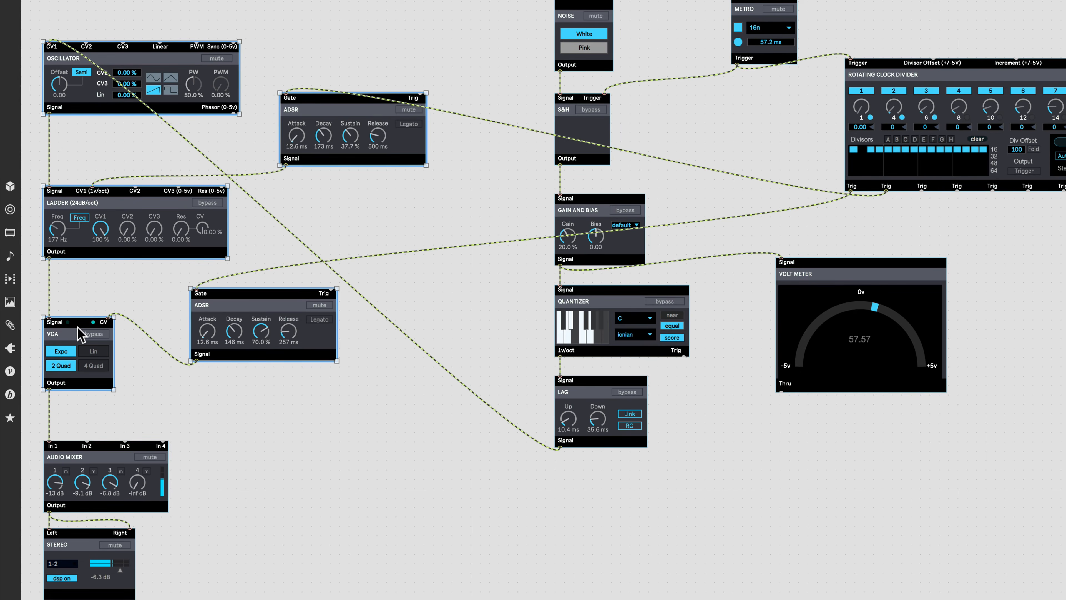
drag(77, 327, 974, 209)
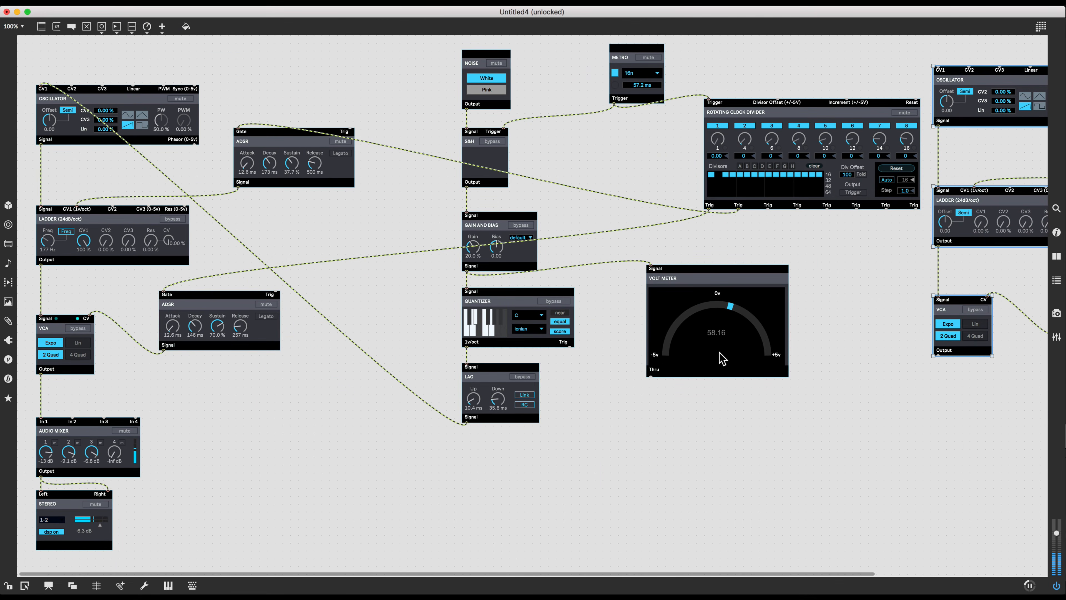
Step: Delete the Volt Meter and move the ADSRs, pitch modules, Metro and Rotating Clock Divider closer to the first voice
click(702, 344)
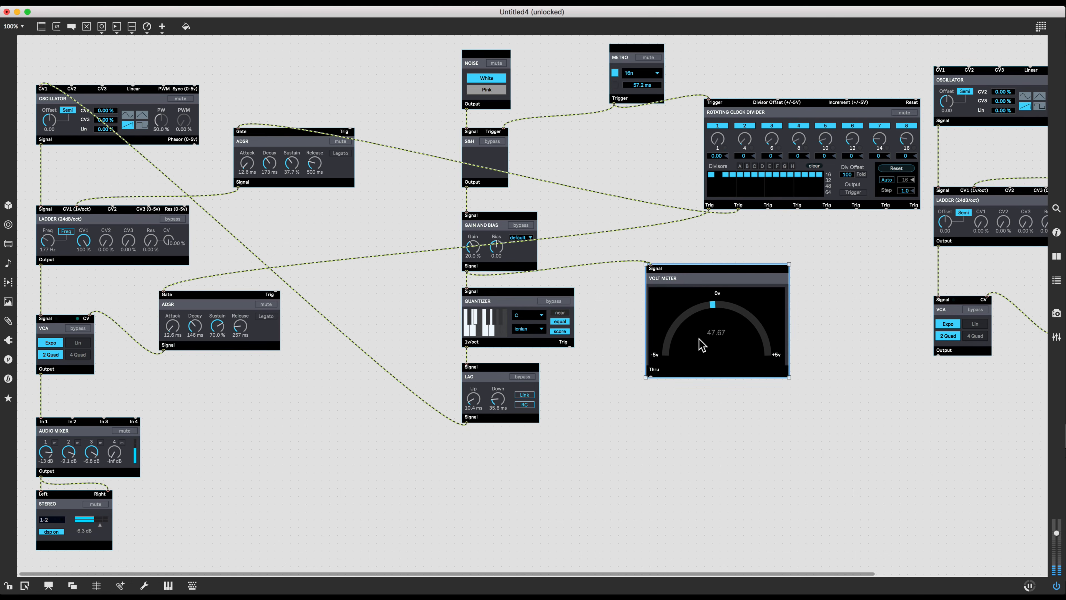
key(BackSpace)
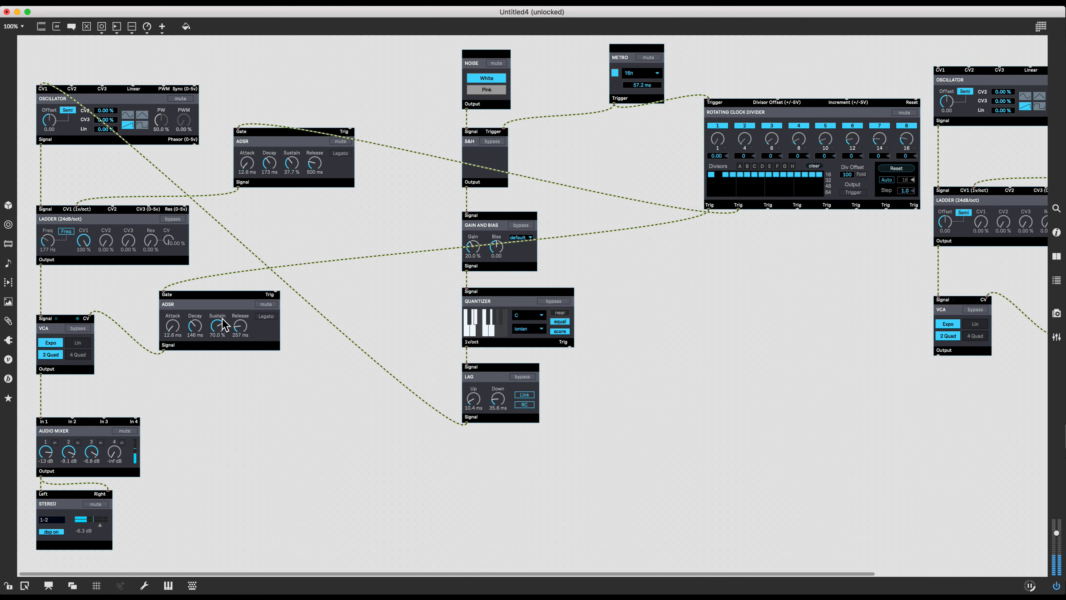
drag(223, 323, 177, 315)
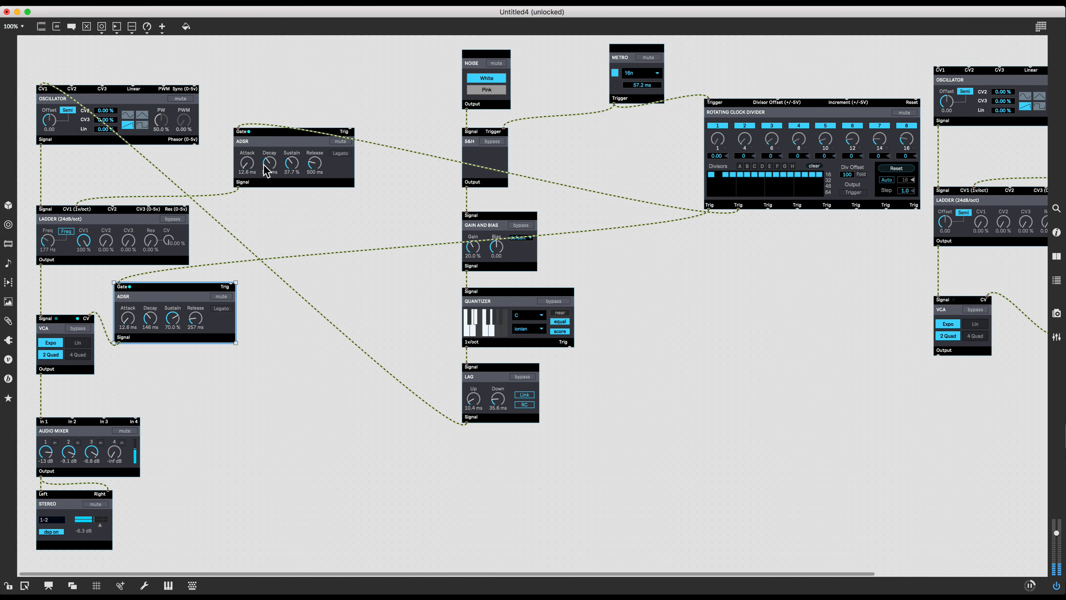
drag(264, 170, 237, 171)
mouse_move(438, 60)
mouse_down()
mouse_move(542, 414)
mouse_move(409, 371)
mouse_move(383, 392)
mouse_up()
drag(614, 62, 472, 57)
drag(798, 159, 570, 183)
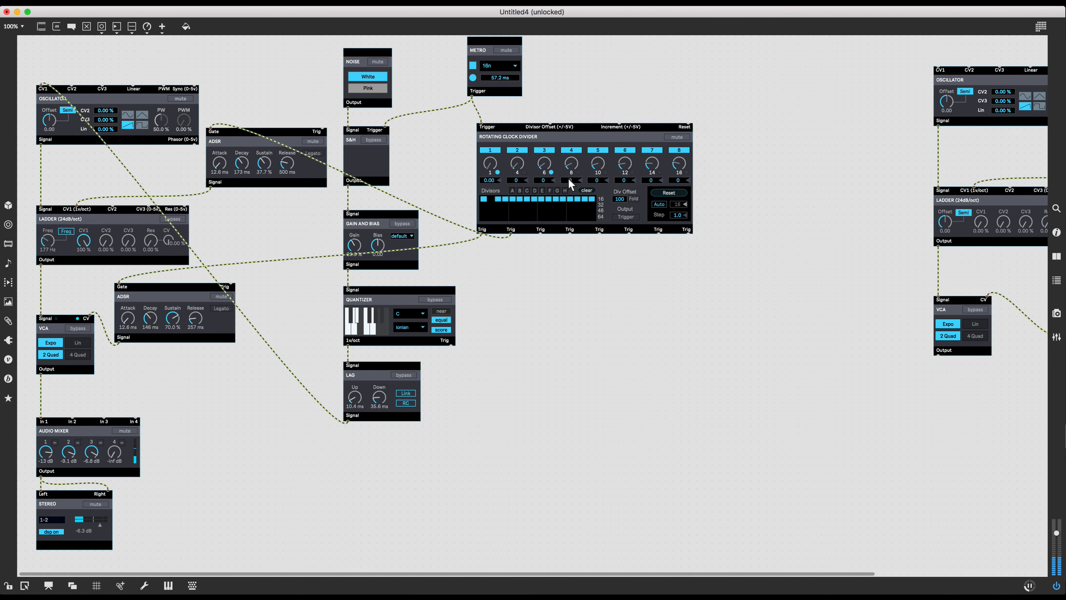
Step: Move the duplicated voice closer to the Rotating Clock Divider and nudge its filter ADSR slightly down
drag(891, 72, 1052, 468)
drag(1013, 288, 779, 384)
scroll(837, 345, right, 3)
drag(976, 138, 711, 217)
drag(791, 108, 519, 447)
drag(520, 448, 572, 499)
click(472, 397)
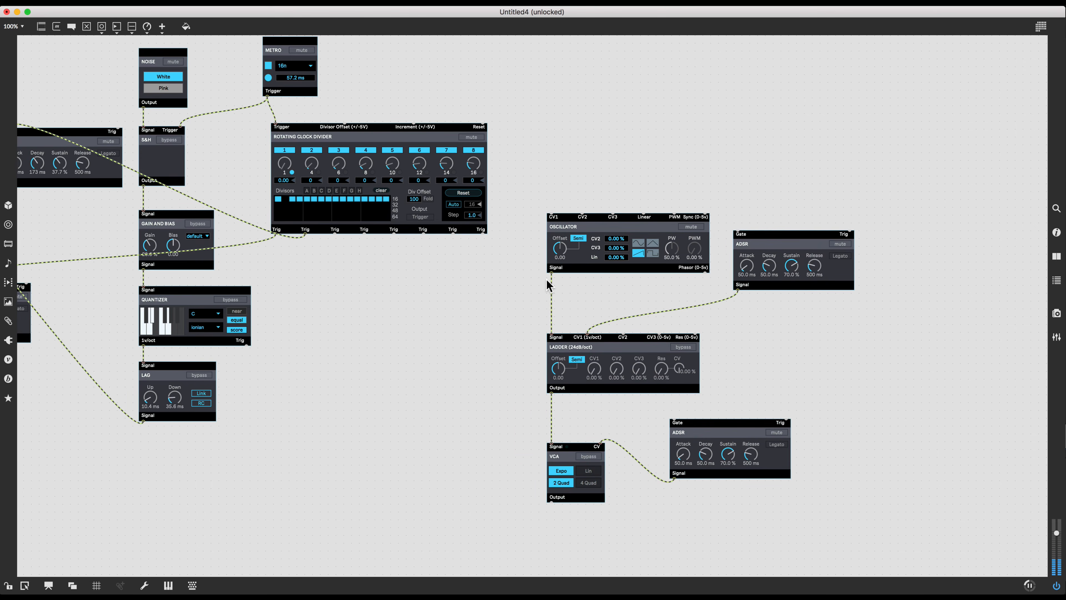
drag(779, 254, 779, 261)
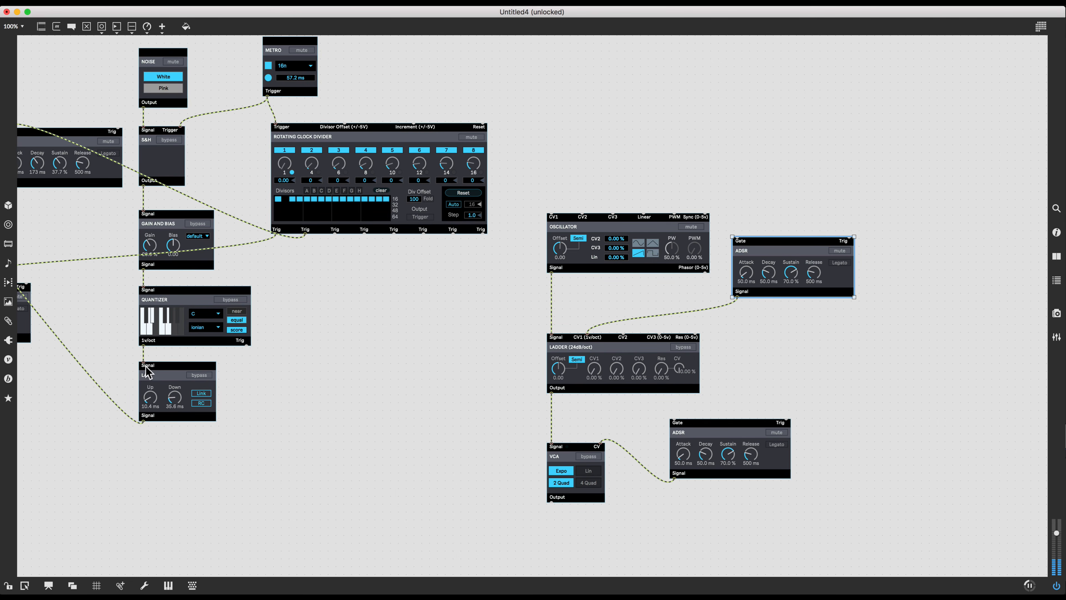
Step: Feed the duplicate Oscillator's CV1 from the Quantizer's 1v/oct output and set it to a pulse wave, offset 12 and PW 20.9 %
drag(144, 347, 552, 214)
click(551, 214)
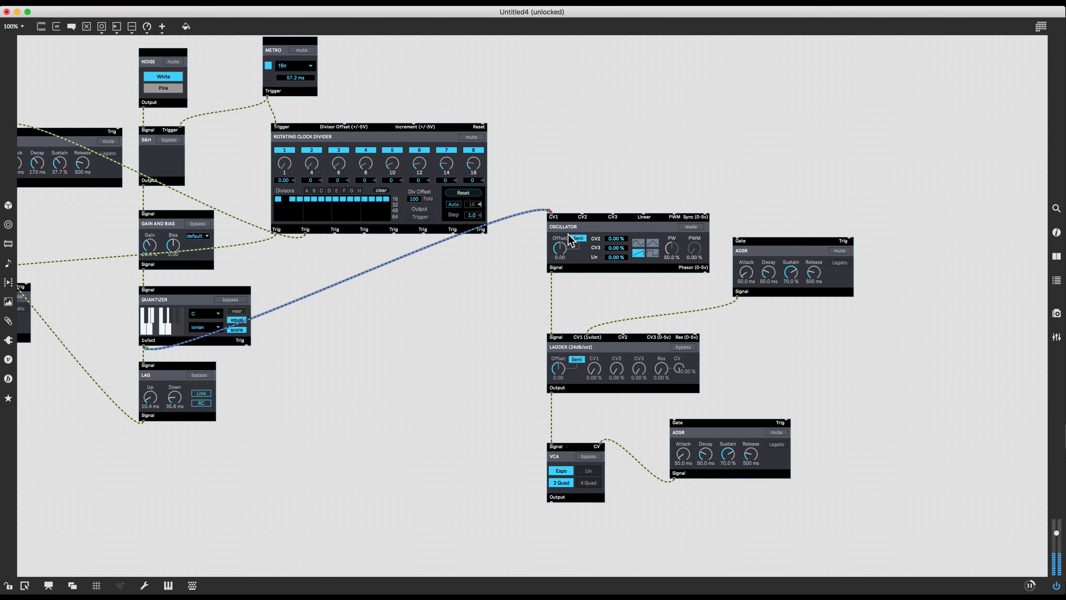
key(super+e)
scroll(592, 212, left, 10)
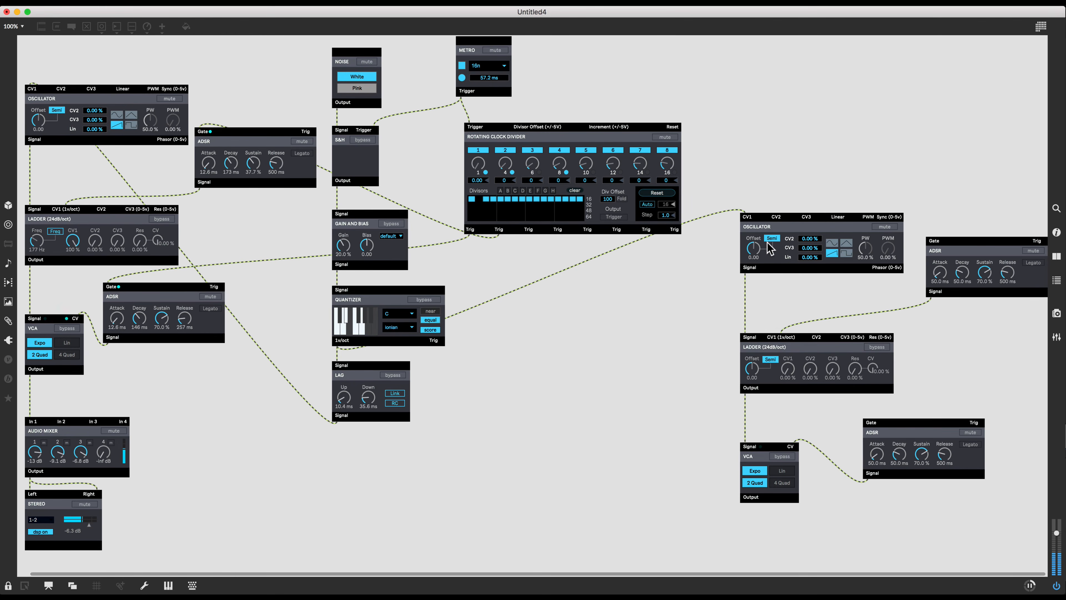
click(846, 253)
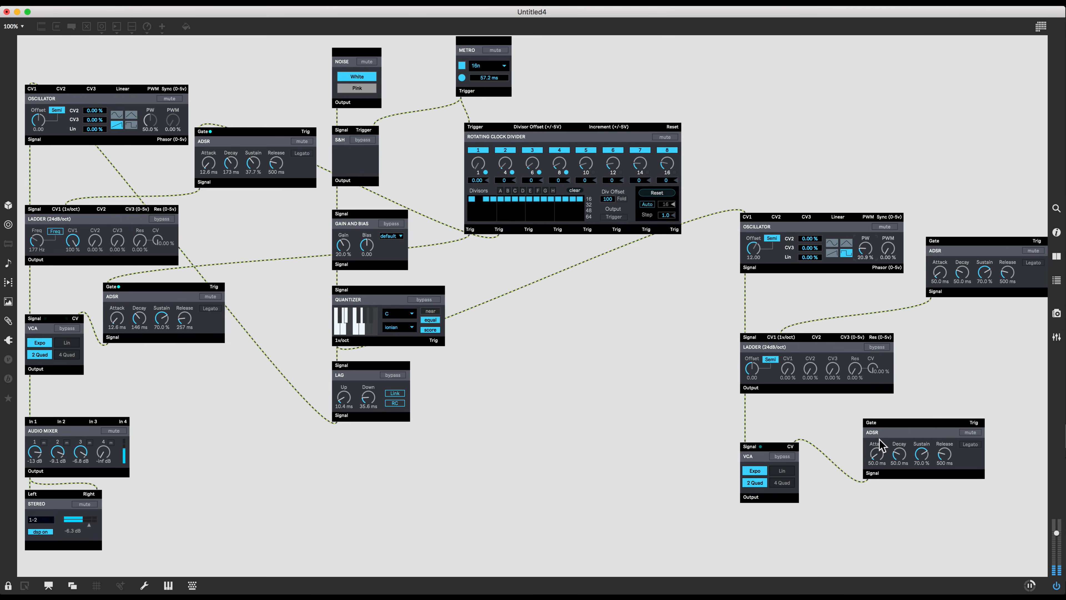
Step: Connect the clock divider's third Trig output to the second VCA envelope's Gate, and the second VCA's output to the Audio Mixer's In 2
key(super+e)
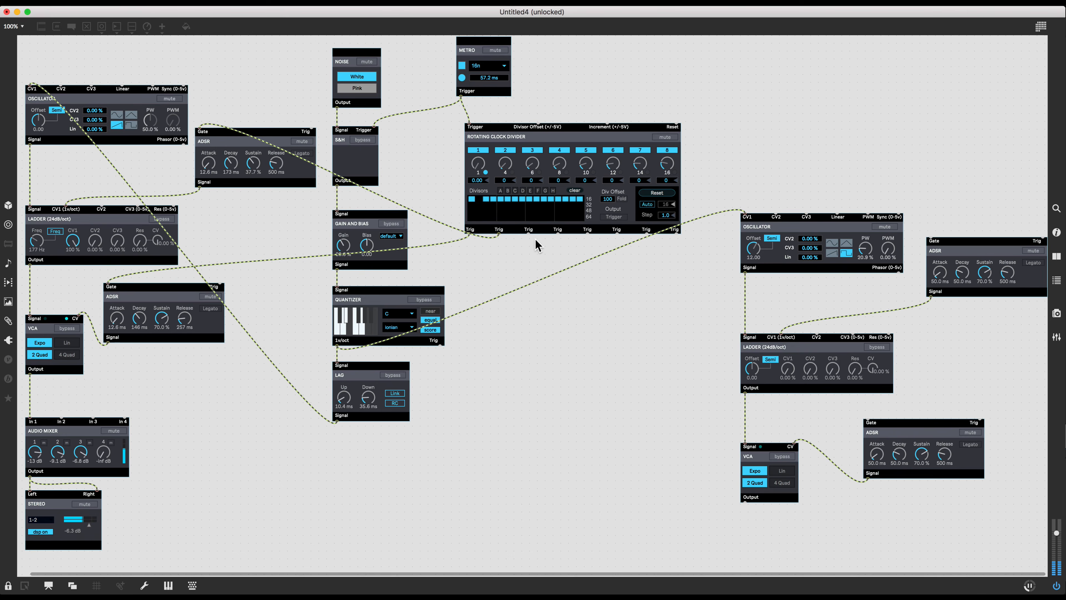
drag(528, 233, 866, 415)
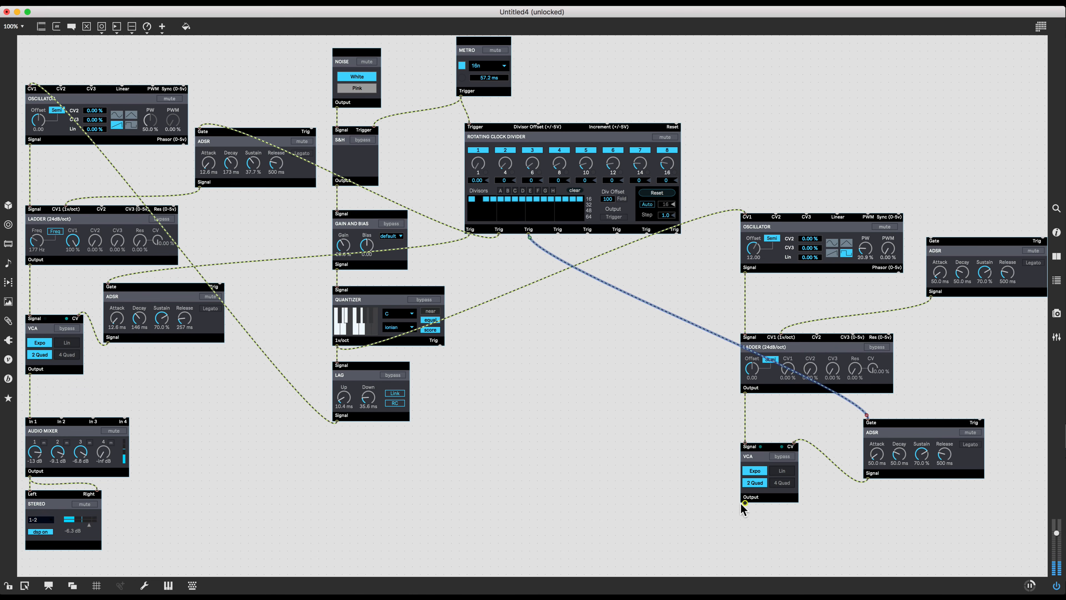
drag(744, 503, 61, 419)
click(149, 387)
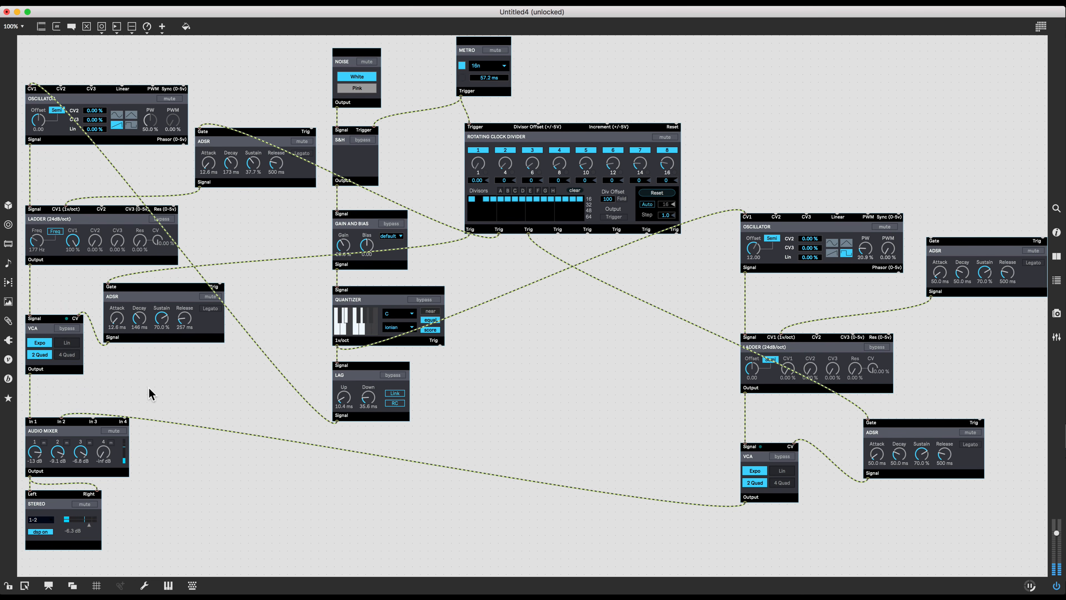
Step: Turn mixer channel 1 down to -inf dB and switch the second Ladder's cutoff from Semi to Freq mode
key(super+e)
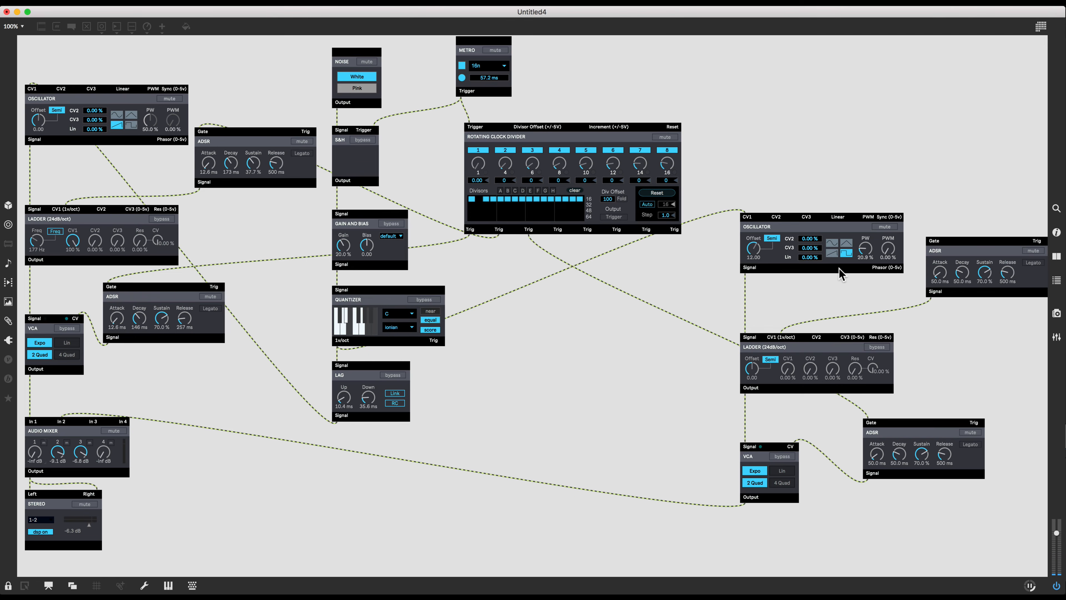
click(770, 359)
Step: Connect the Rotating Clock Divider's fourth Trig output to the Gate of the second voice's filter ADSR
key(super+e)
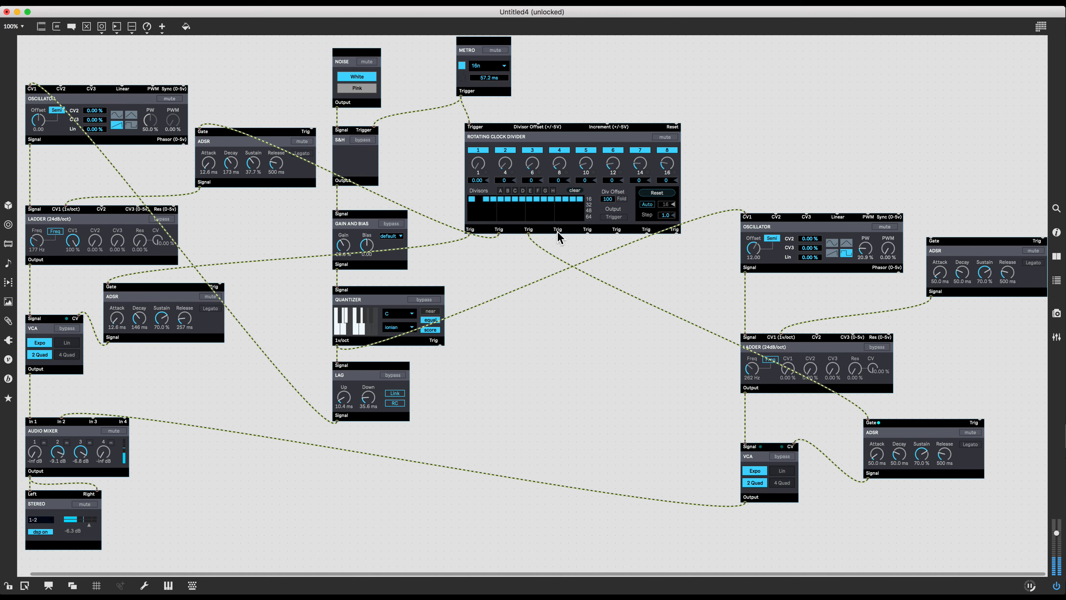
drag(558, 233, 936, 216)
click(934, 199)
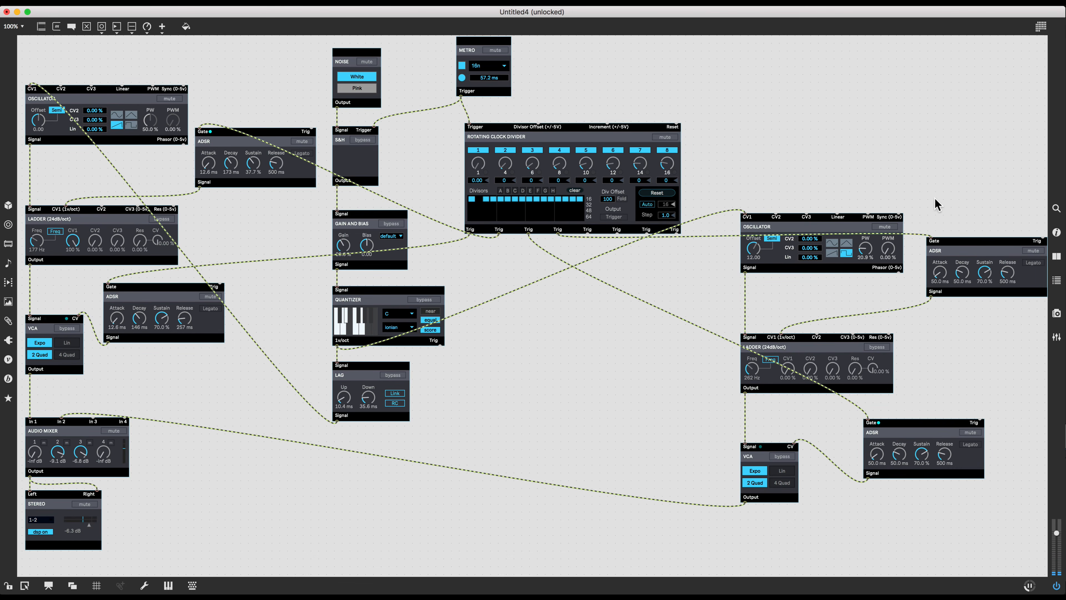
Step: Tune the second voice with clock divisions 3 and 5, Ladder CV1 100 % and envelope decays 203 and 84.5 ms; raise mixer channel 1 to -6.8 dB
key(super+e)
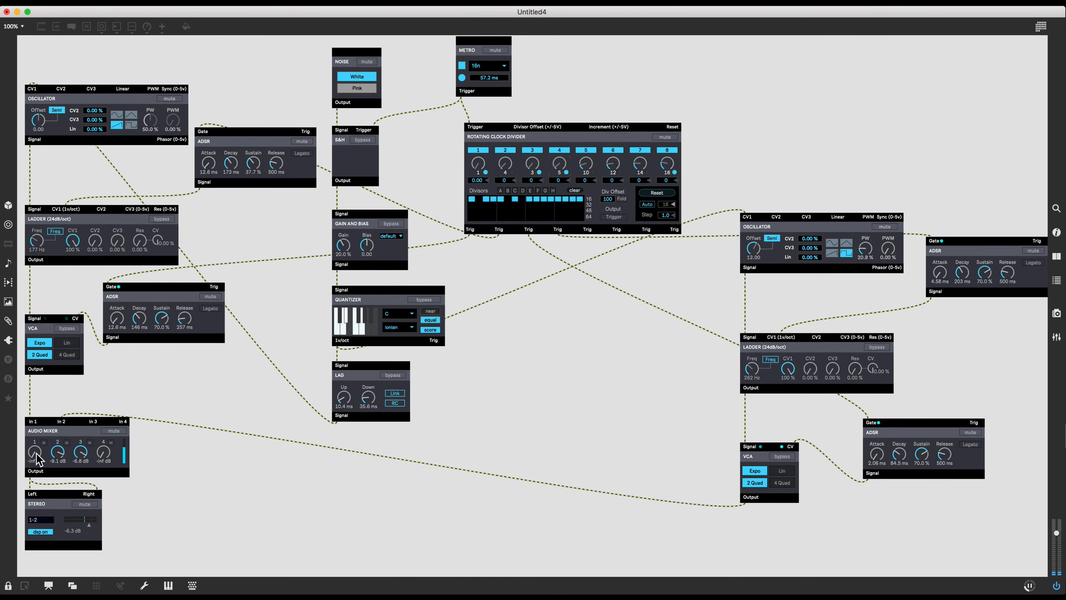
drag(34, 451, 35, 449)
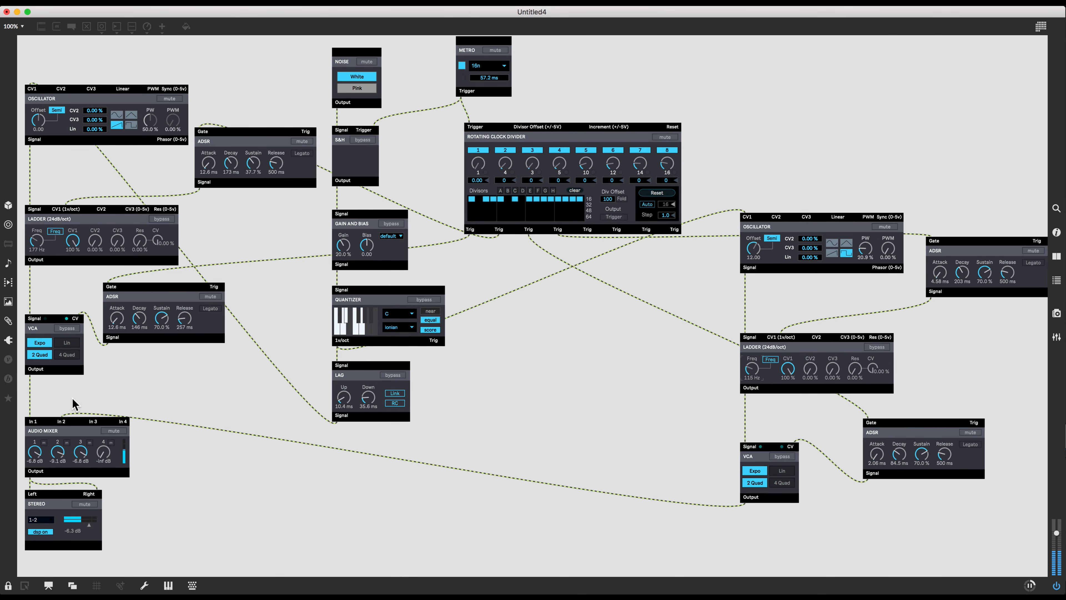
Step: Add a BEAP Sync Delay effect and insert it between the second VCA's output and the Audio Mixer's In 2
key(super+e)
click(8, 378)
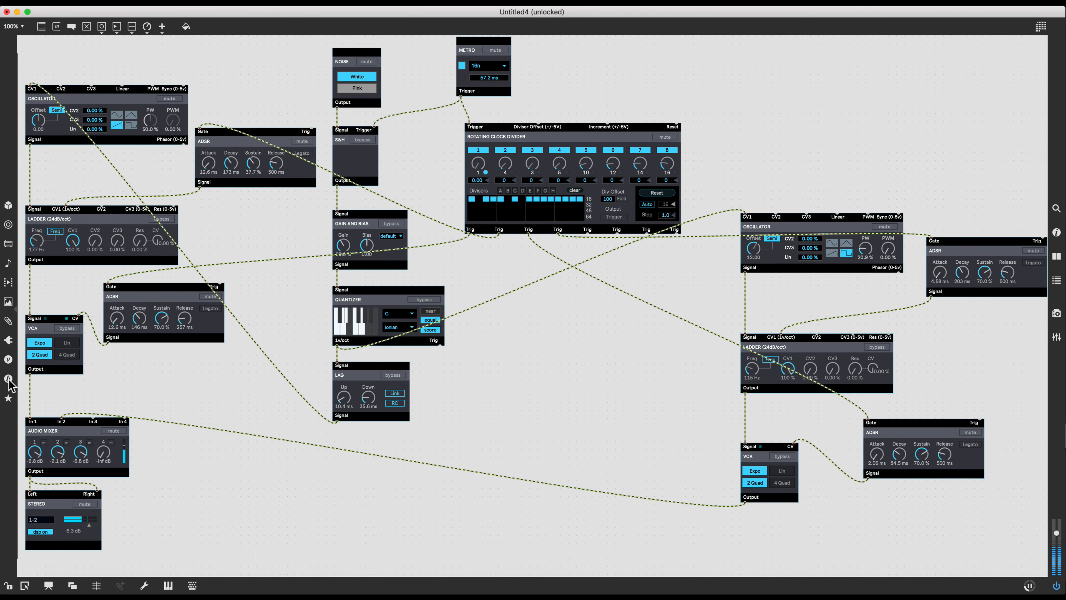
click(31, 97)
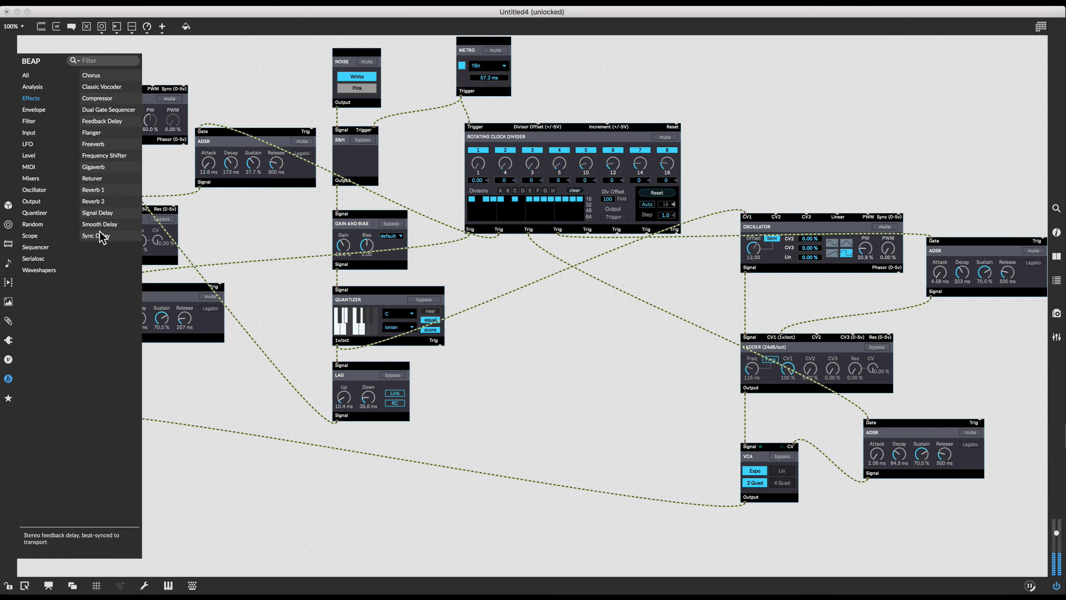
drag(100, 236, 187, 460)
click(207, 457)
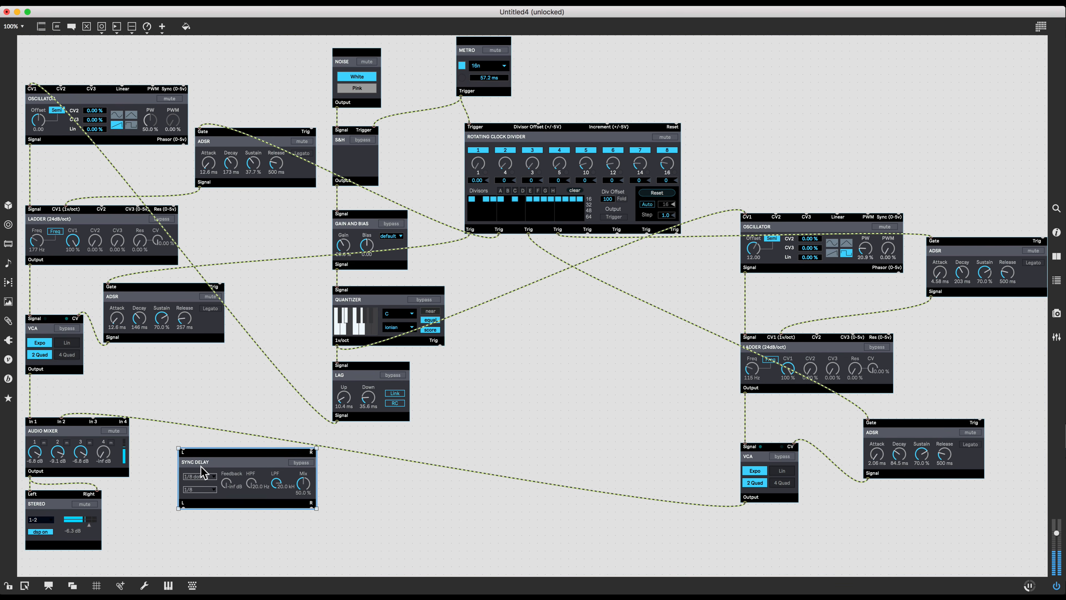
drag(216, 464, 261, 438)
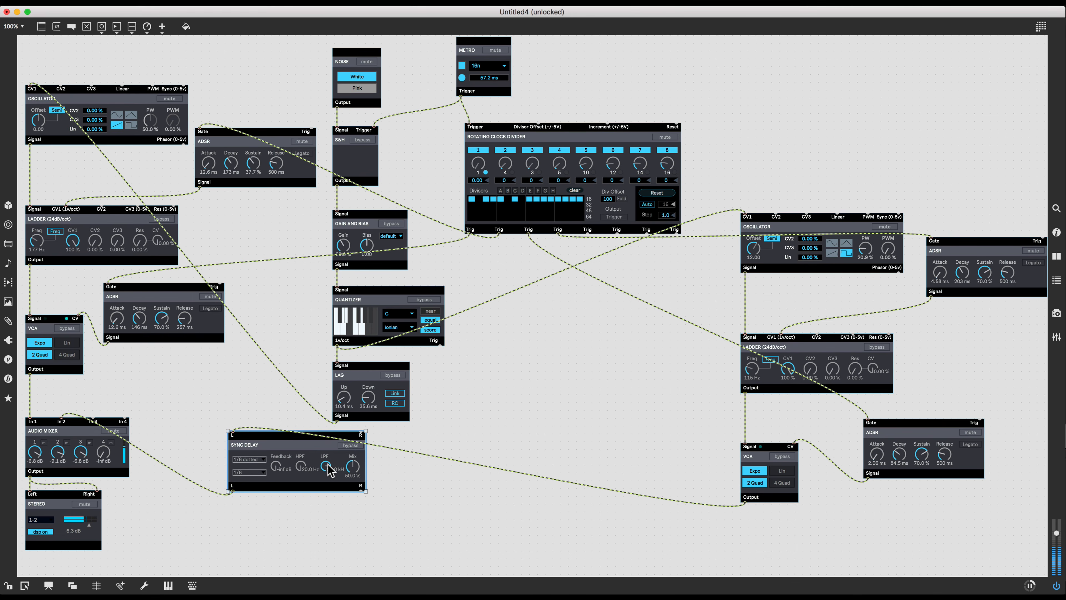
Step: Make room between the Audio Mixer and the Stereo module and insert a Gigaverb effect between them
drag(53, 502, 54, 525)
drag(69, 468, 68, 445)
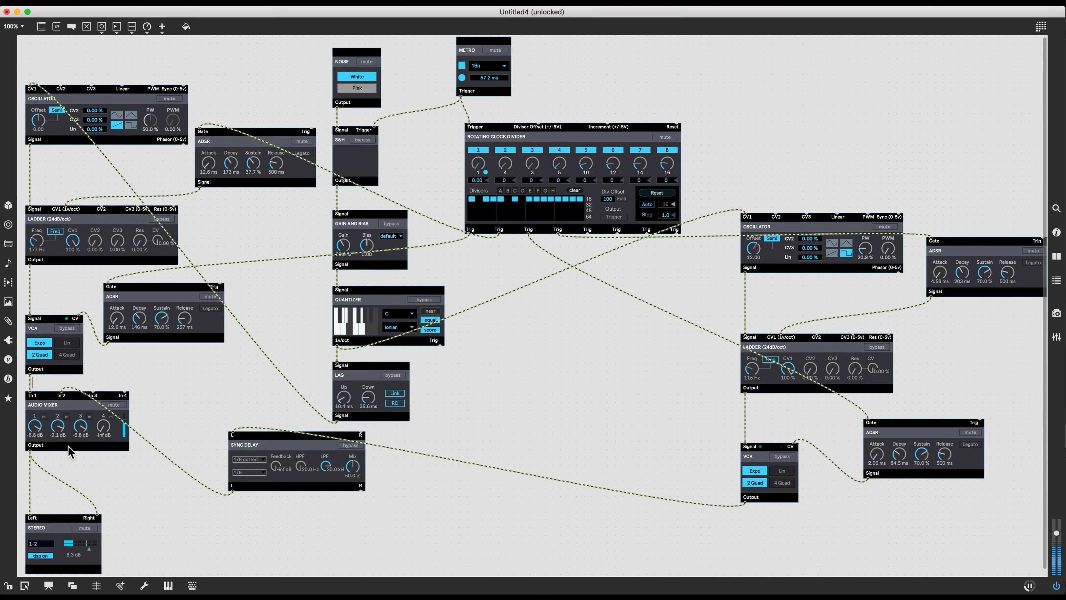
click(8, 378)
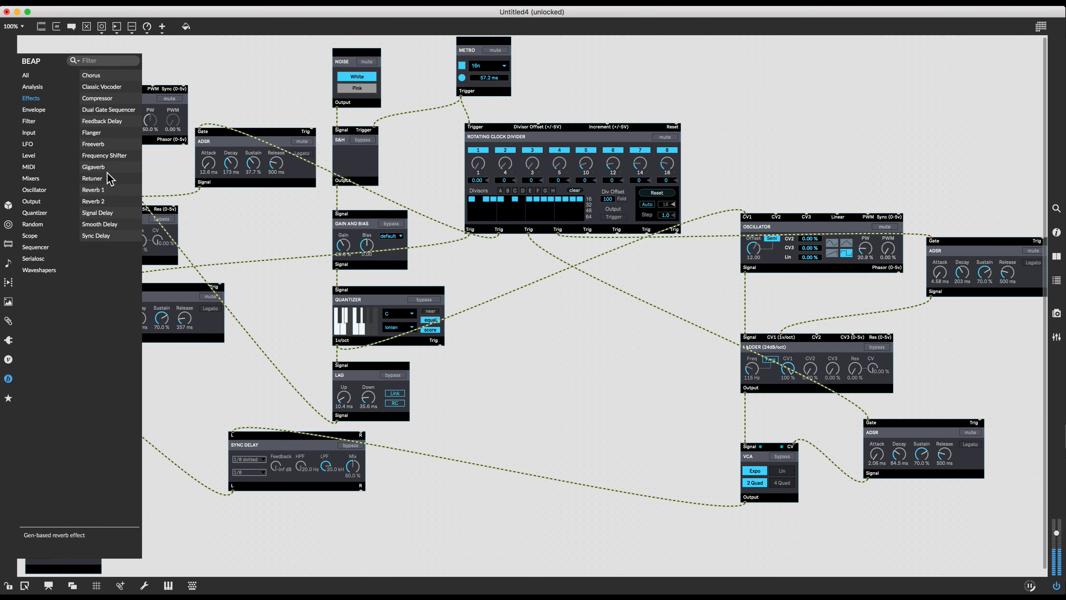
drag(96, 167, 54, 478)
click(54, 481)
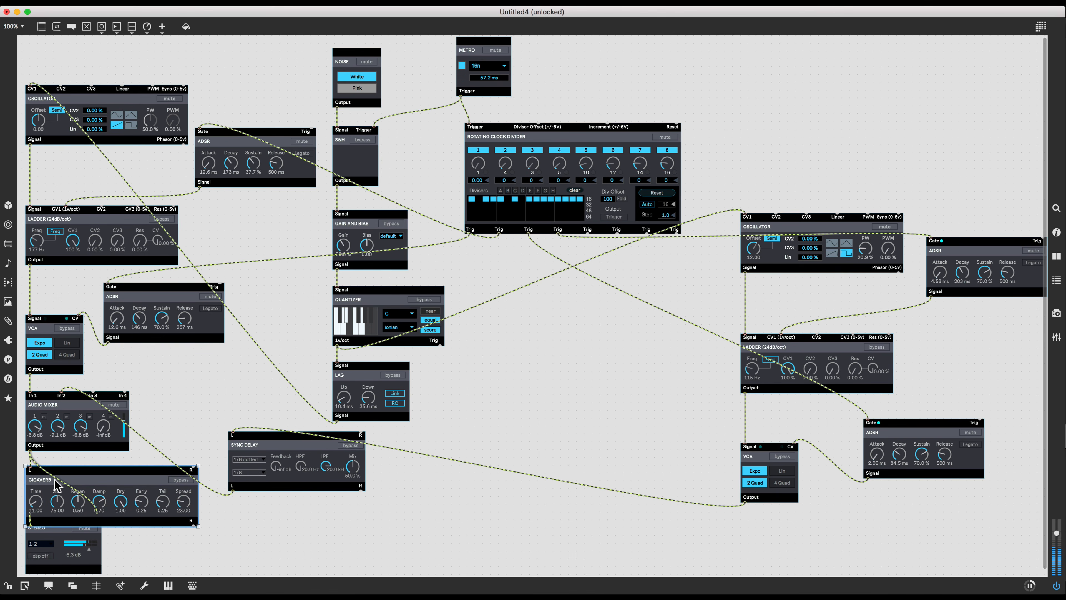
drag(54, 555, 53, 578)
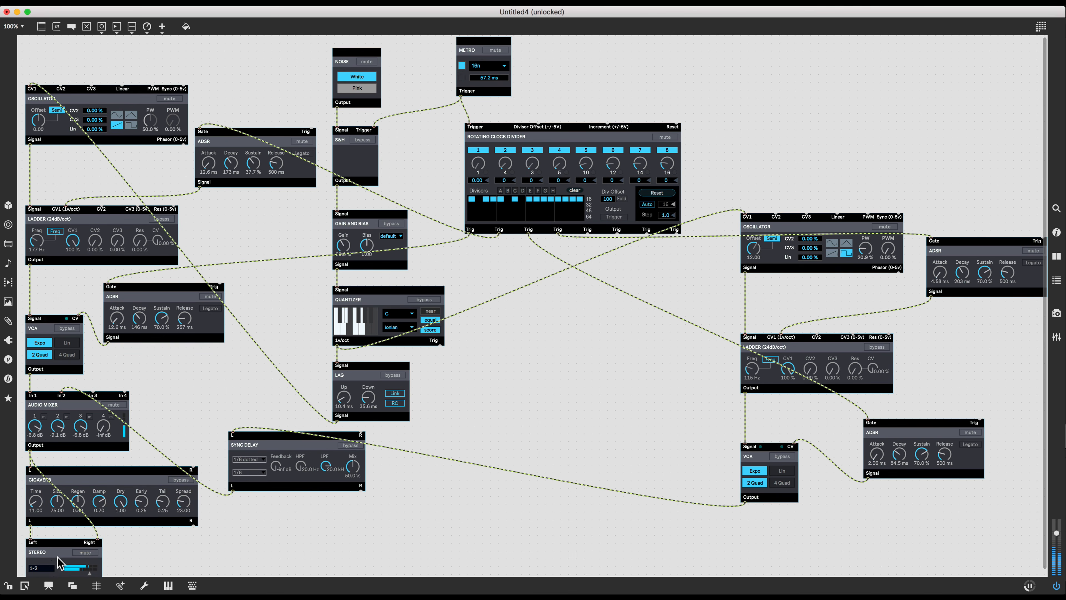
Step: Replace the mixer's direct cord into the Stereo module's Right input with one from Gigaverb's R output
click(43, 478)
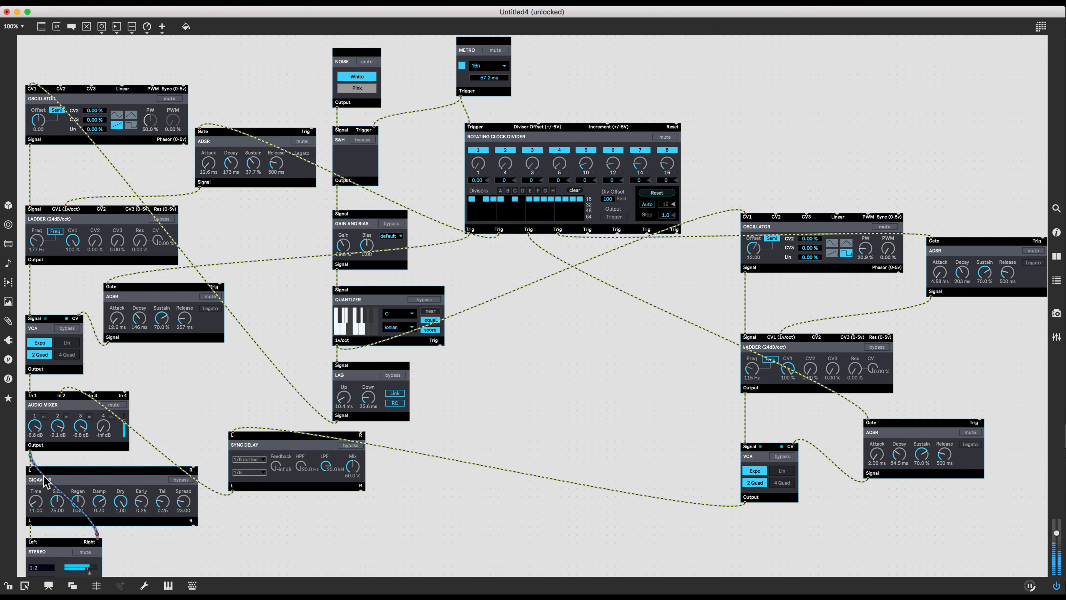
key(BackSpace)
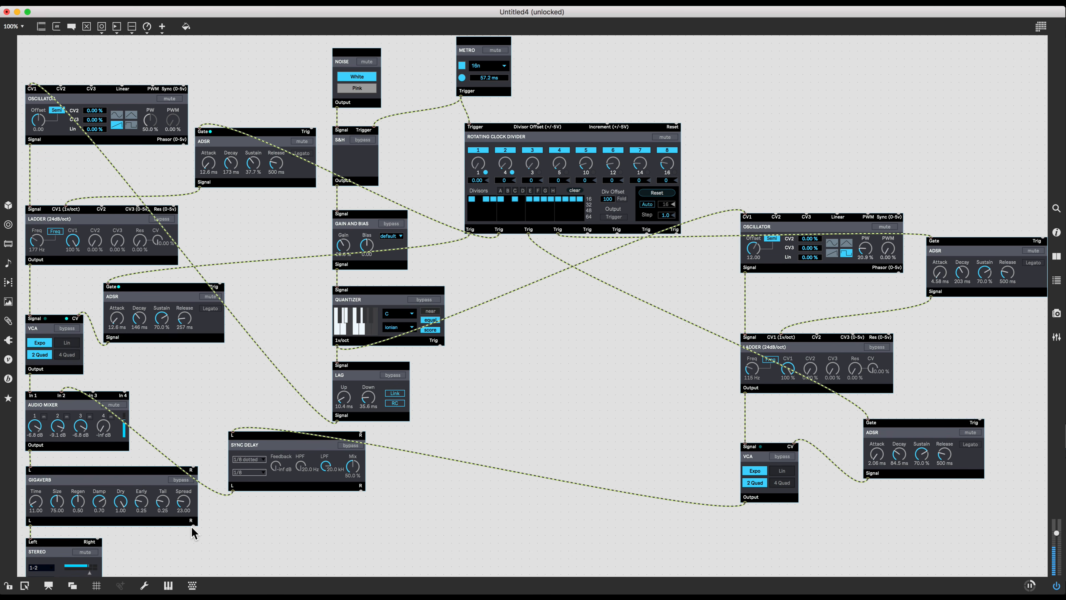
drag(191, 527, 101, 538)
Step: Lock the patch and set Gigaverb's Size to 59.39, Regen to 0.54, Early to 0.38, Tail to 0.19 and Spread to 72.61
drag(99, 503, 97, 505)
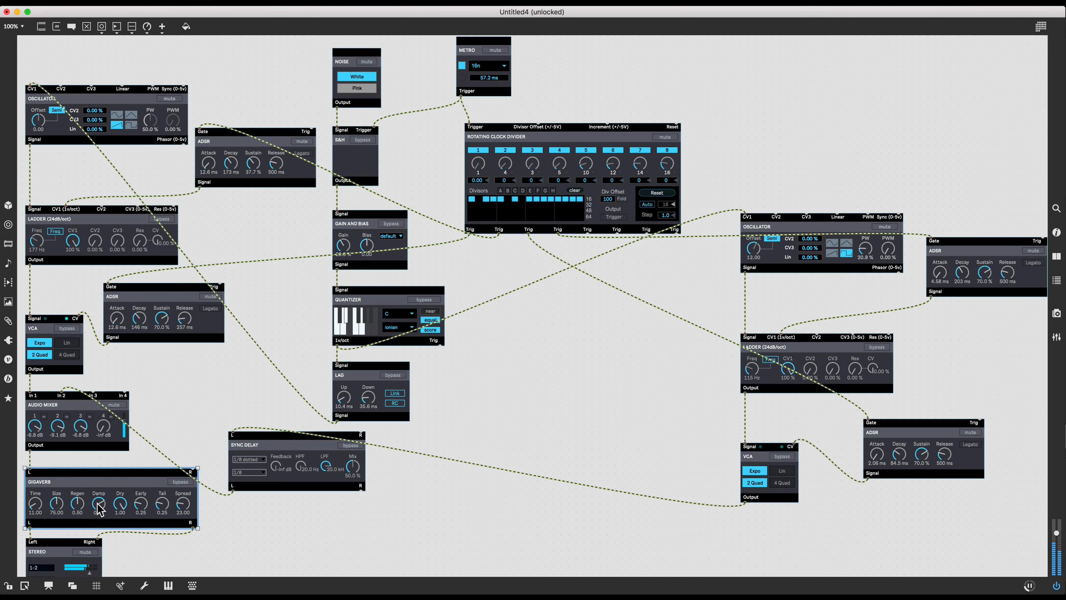
key(super+e)
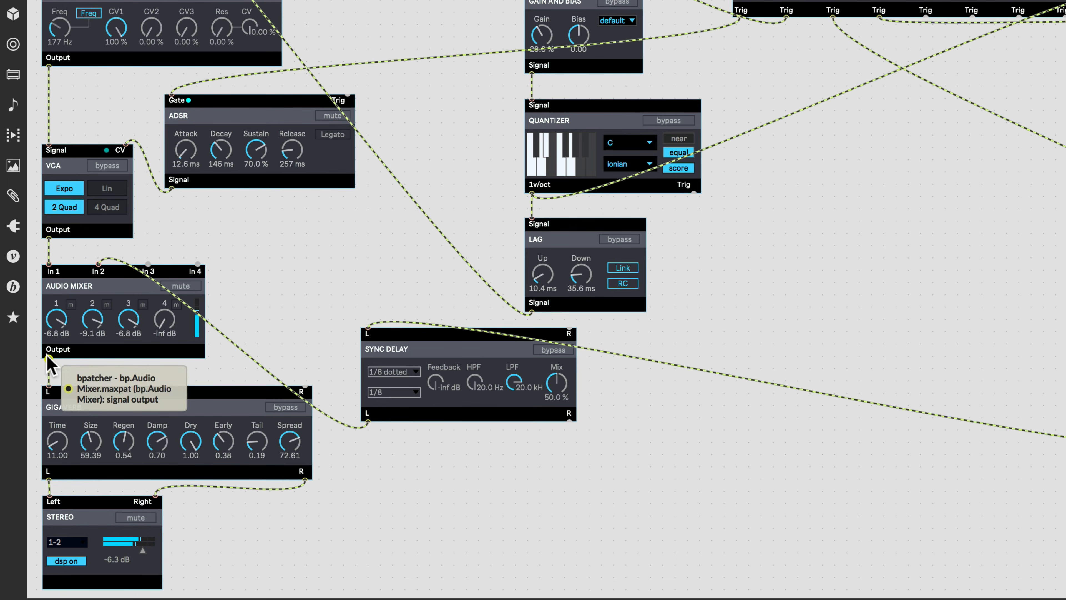
Step: Connect the Audio Mixer's output to Gigaverb's R input and lower the Stereo output level to -10 dB
drag(48, 359, 302, 388)
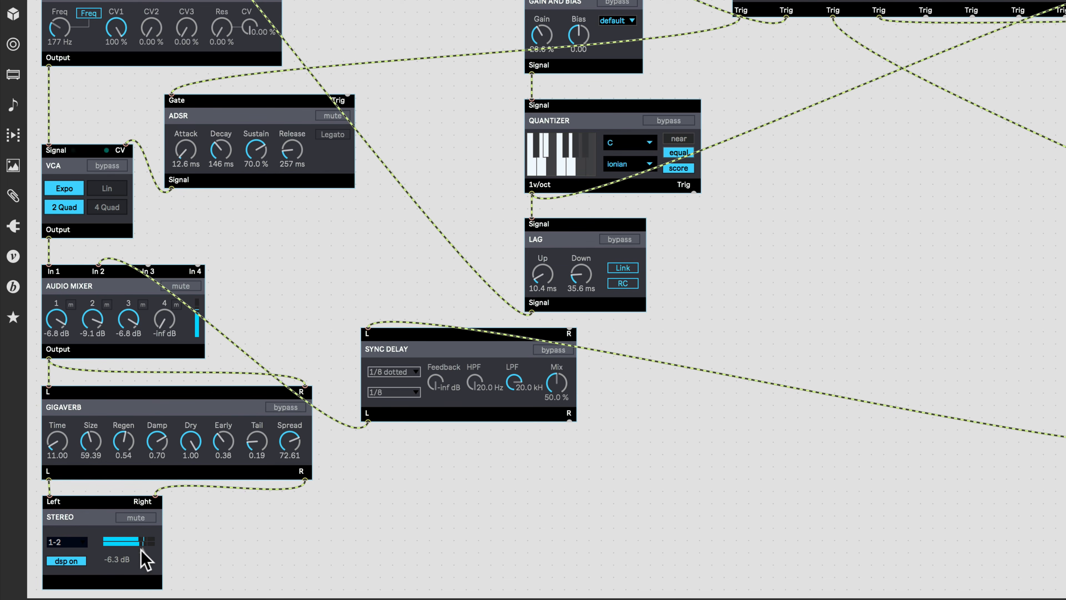
drag(141, 551, 140, 549)
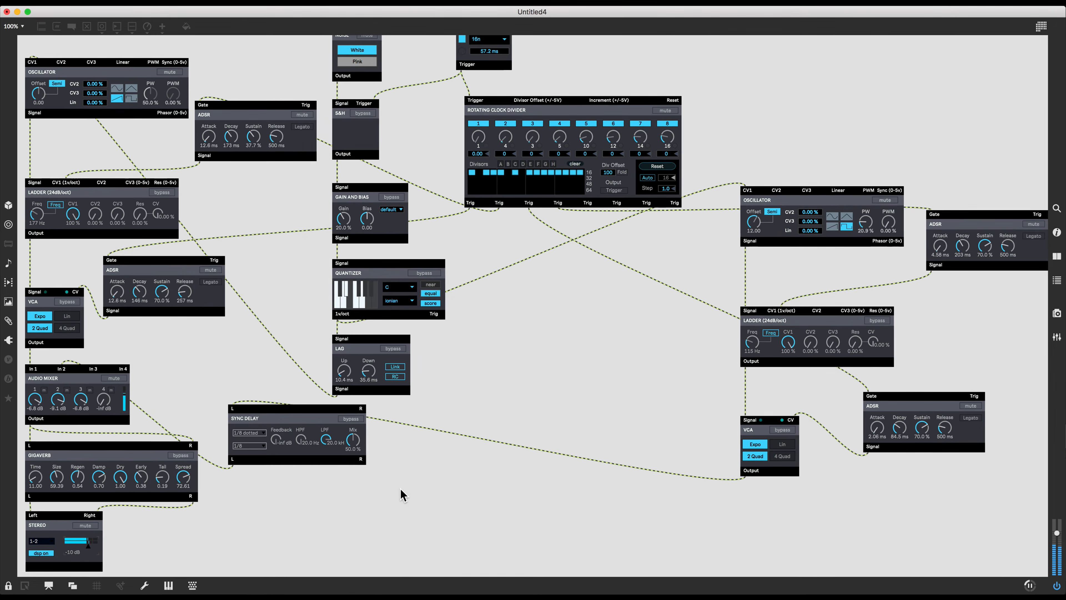
key(super+minus)
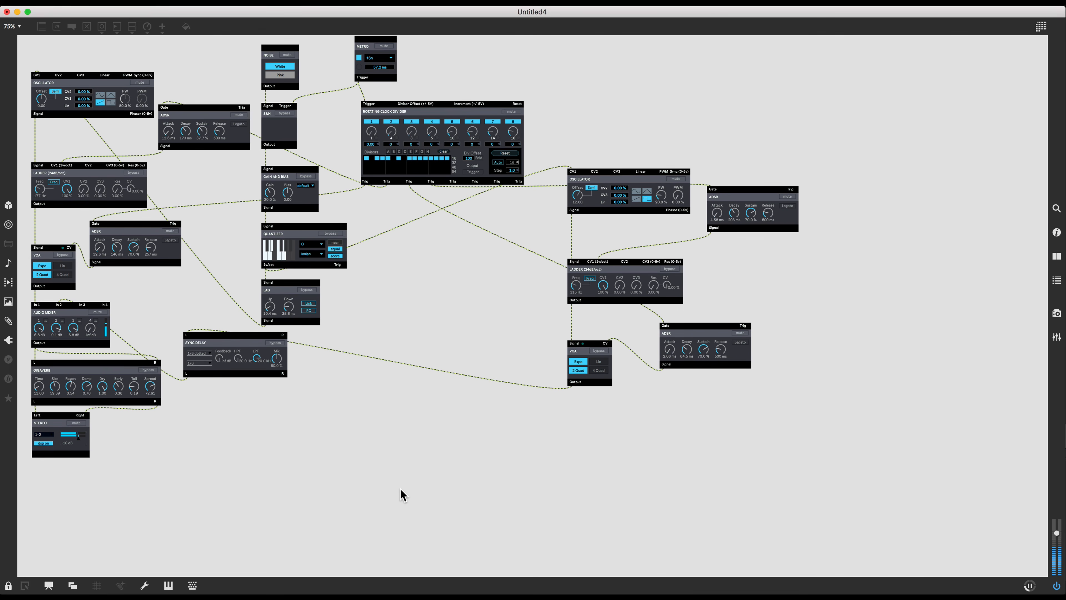